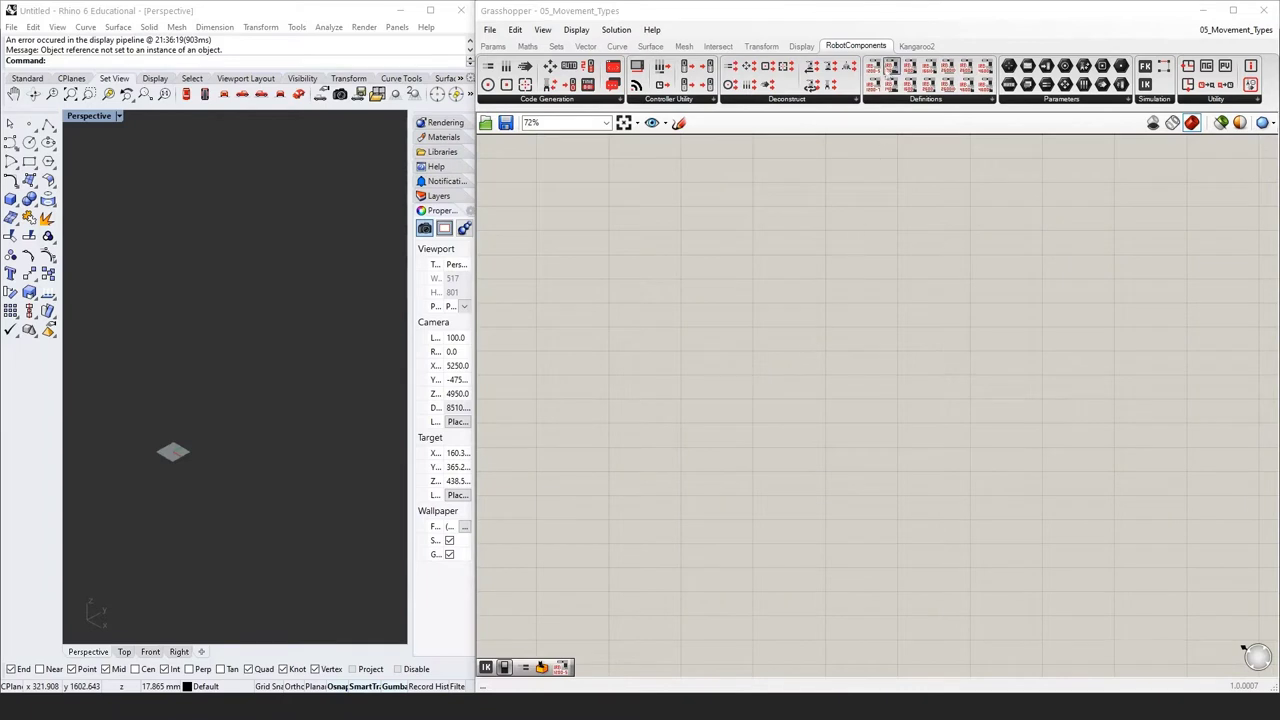
# Place a preset robot component and, below it, a Move component on the empty canvas.
pyautogui.moveTo(880, 68); pyautogui.dragTo(848, 188)
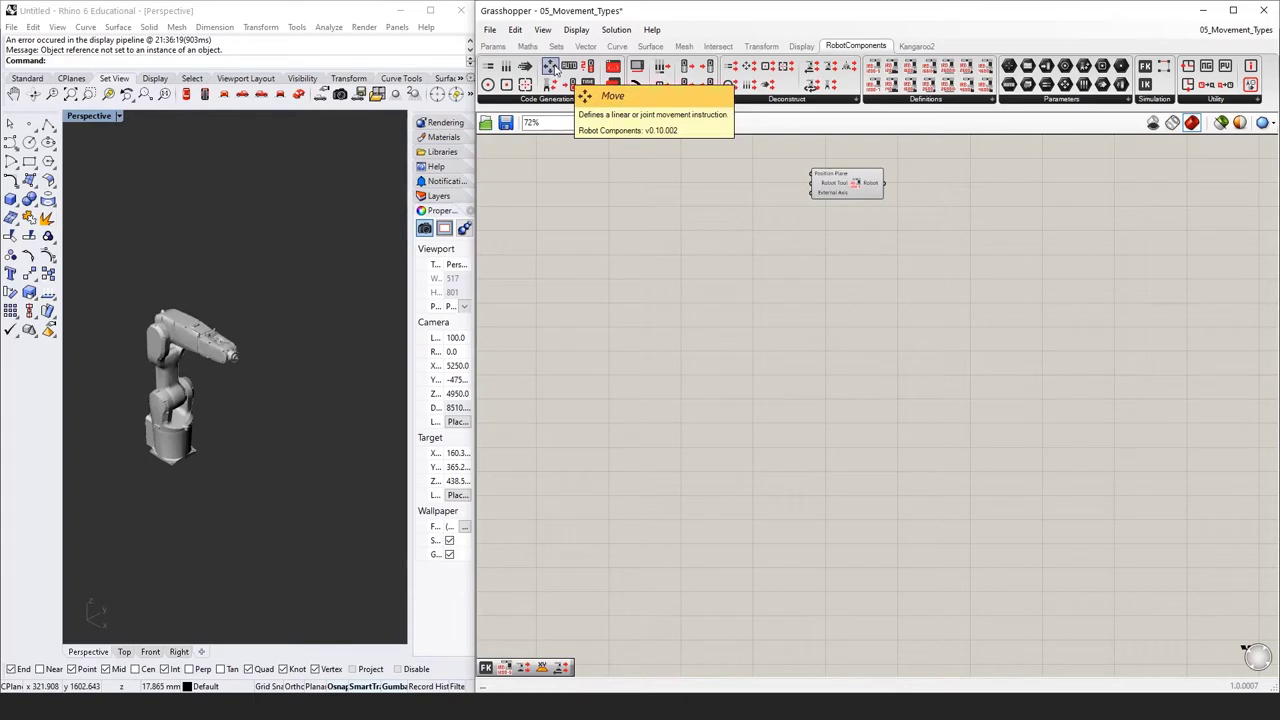
pyautogui.moveTo(553, 68); pyautogui.dragTo(842, 255)
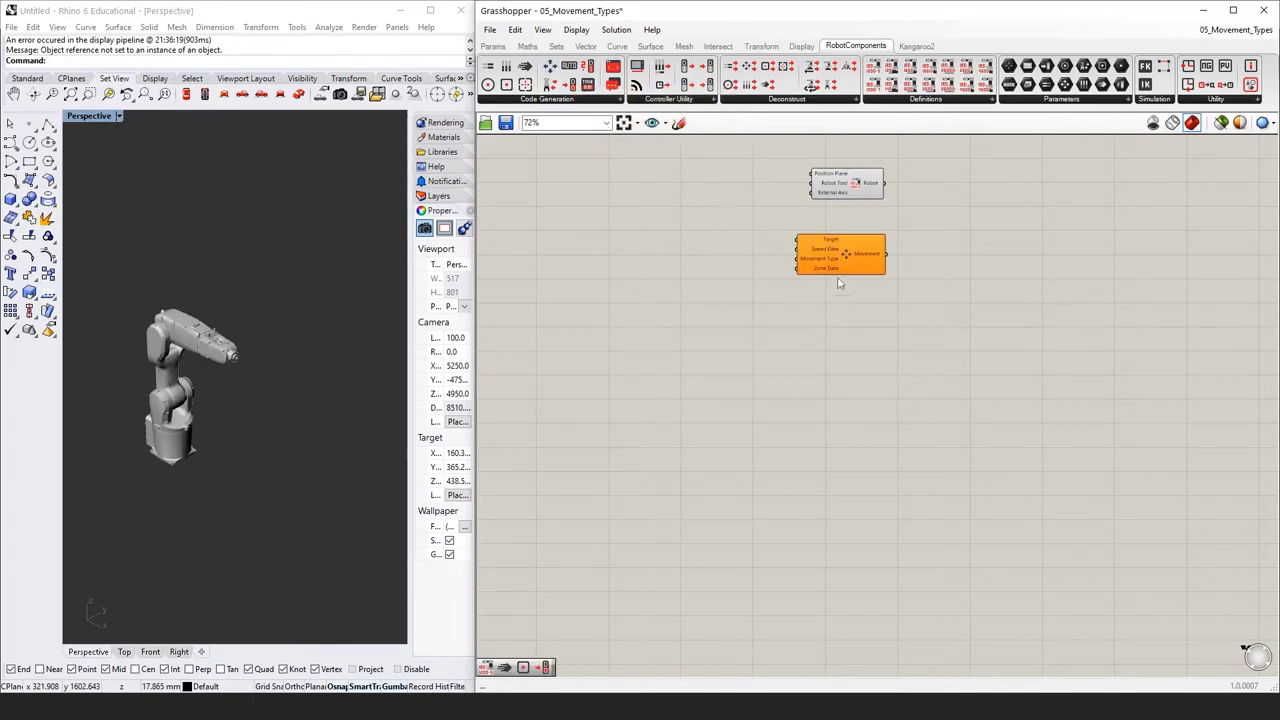
pyautogui.moveTo(831, 238)
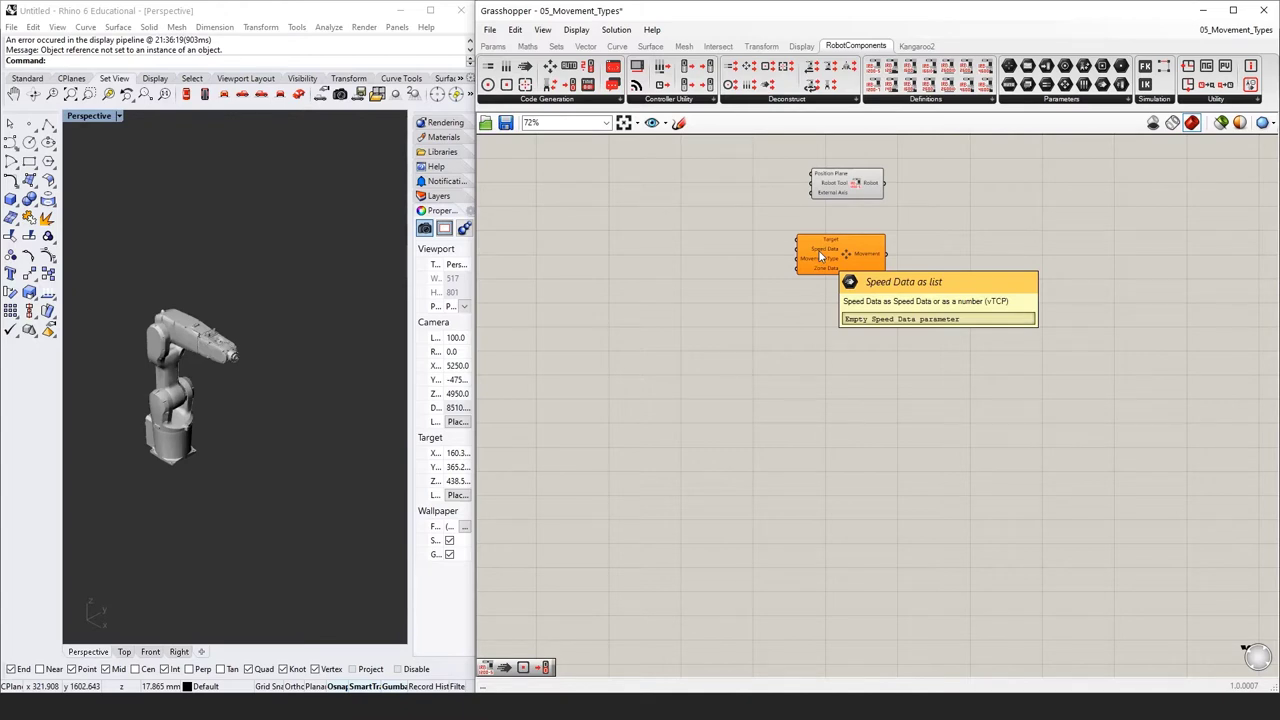
pyautogui.moveTo(820, 255); pyautogui.dragTo(862, 245, button='right')
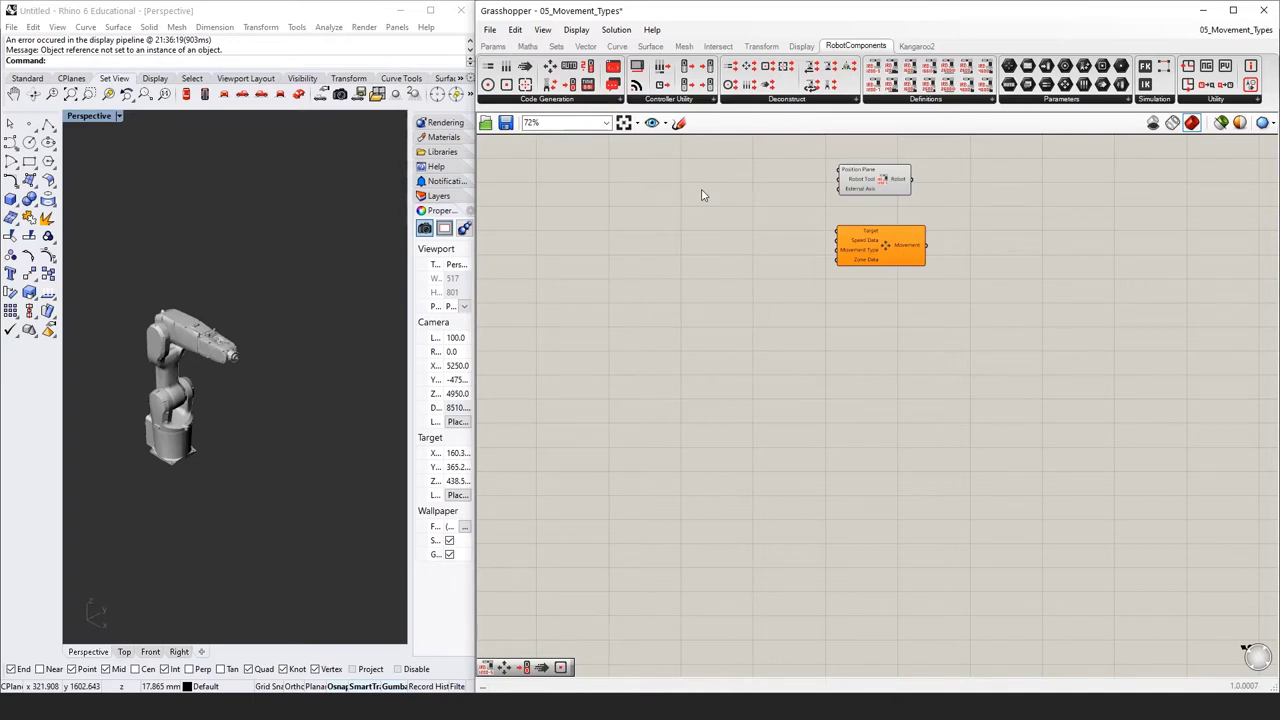
# Open the Move component's documentation and examine the allowed number values for Speed Data.
pyautogui.rightClick(888, 254)
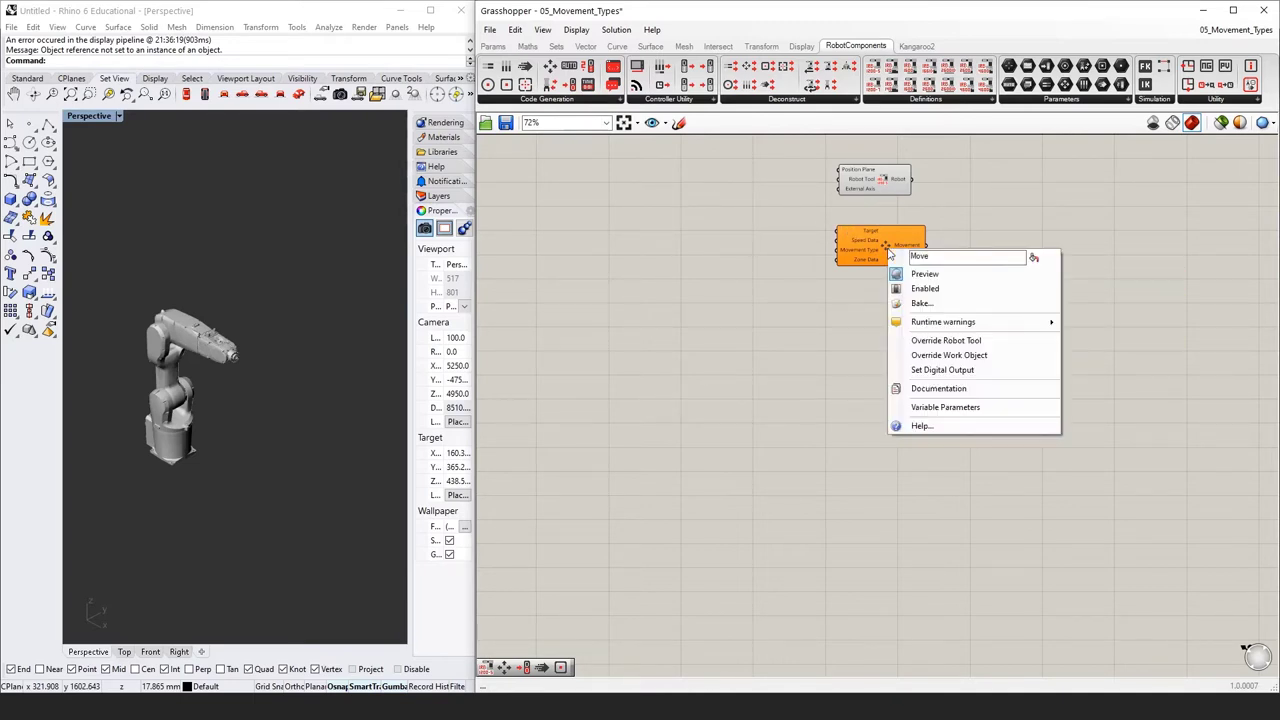
pyautogui.click(940, 389)
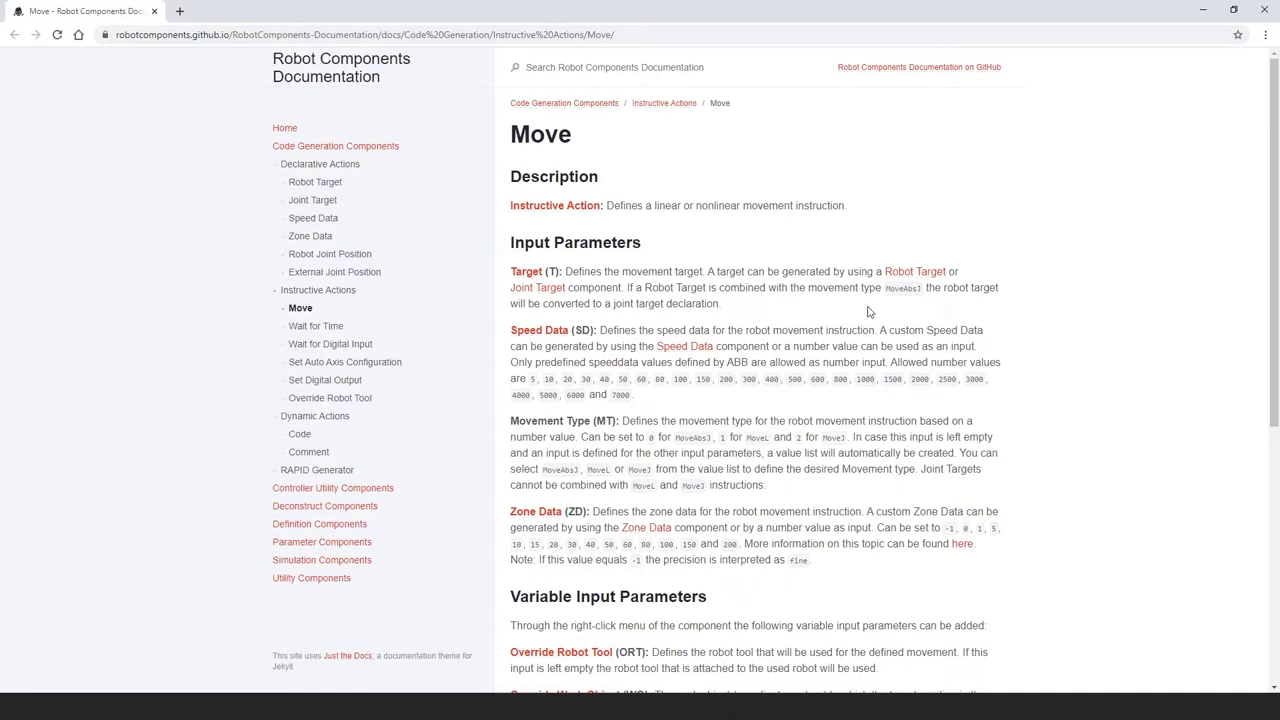
pyautogui.moveTo(636, 397); pyautogui.dragTo(503, 377)
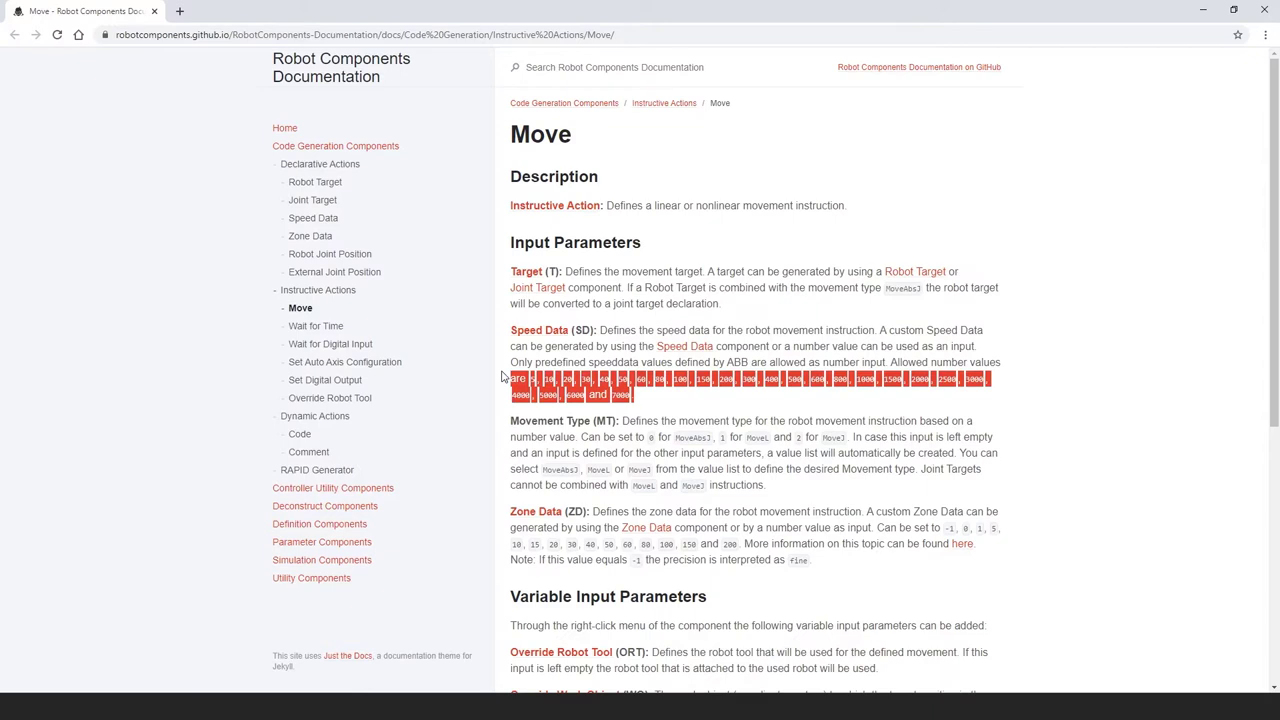
pyautogui.moveTo(503, 377); pyautogui.dragTo(533, 378)
pyautogui.click(655, 400)
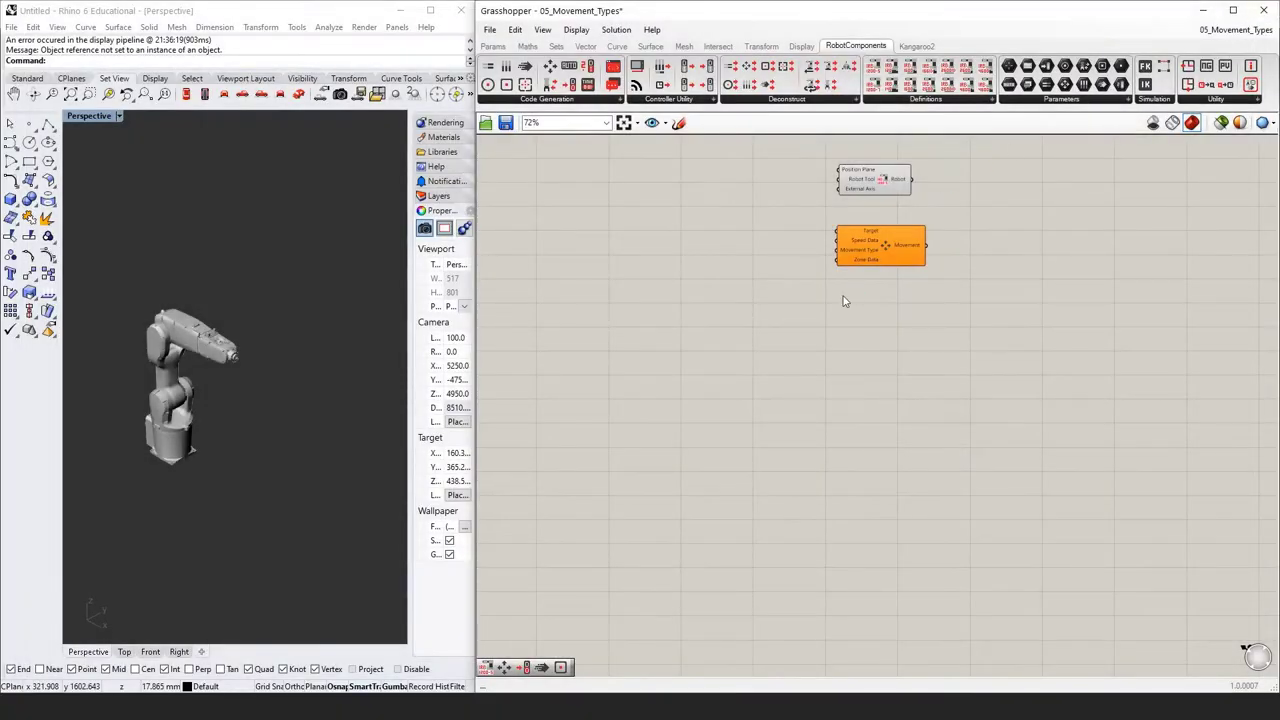
# Add a panel containing 200 and connect it to the Move component's Speed Data input.
pyautogui.doubleClick(780, 248)
pyautogui.write('panel')
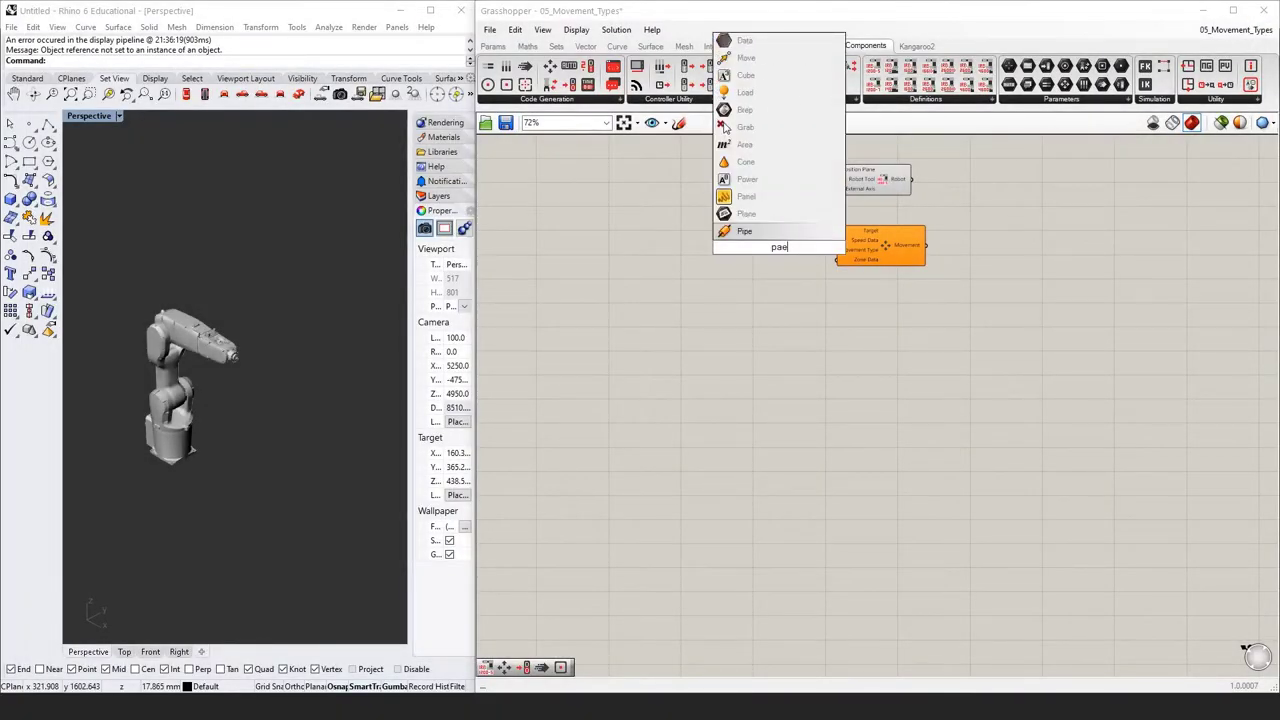
pyautogui.press('Return')
pyautogui.doubleClick(781, 252)
pyautogui.write('100')
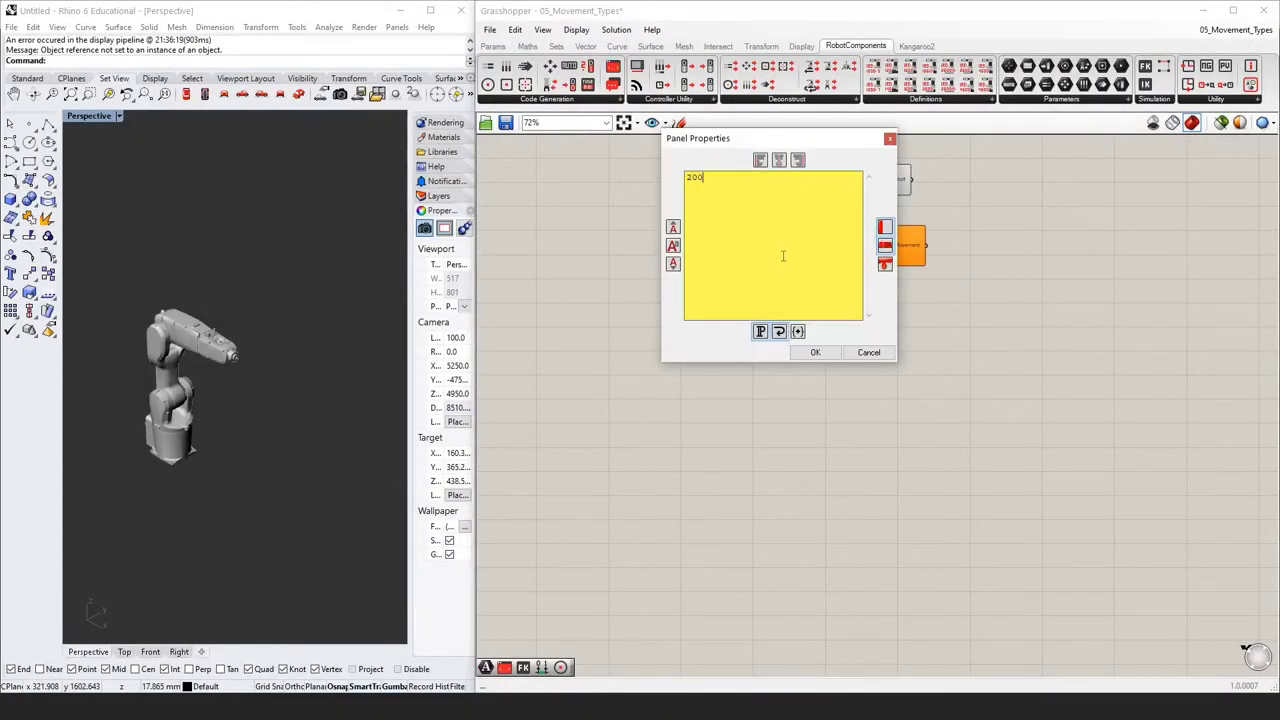
pyautogui.click(817, 351)
pyautogui.moveTo(822, 248); pyautogui.dragTo(786, 245)
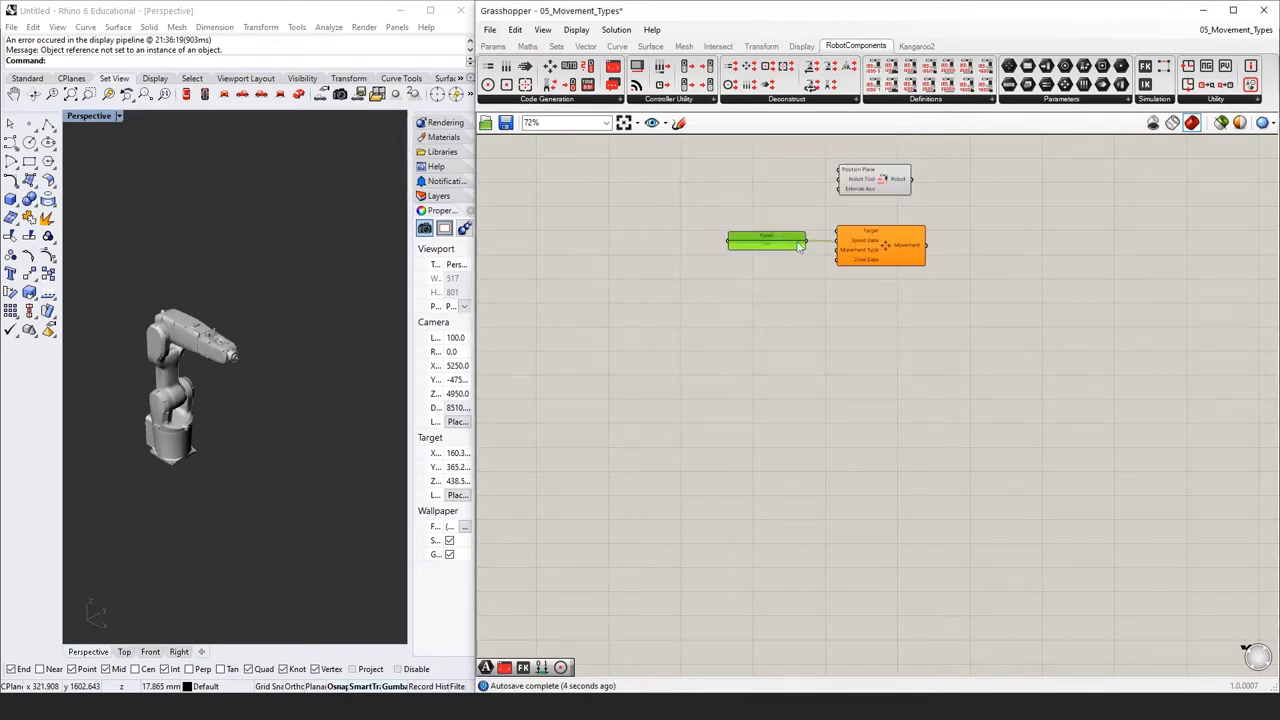
# Review the available code generation components and check the Move documentation for the allowed Zone Data values.
pyautogui.moveTo(851, 253)
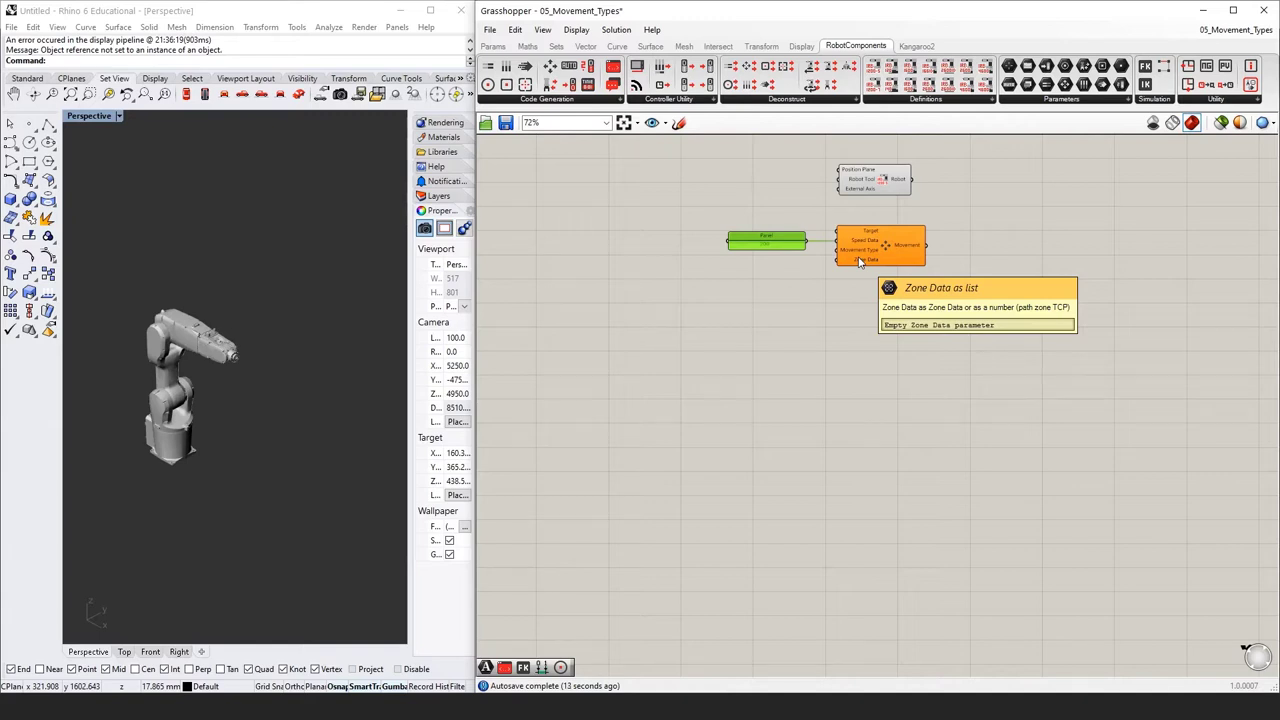
pyautogui.click(569, 101)
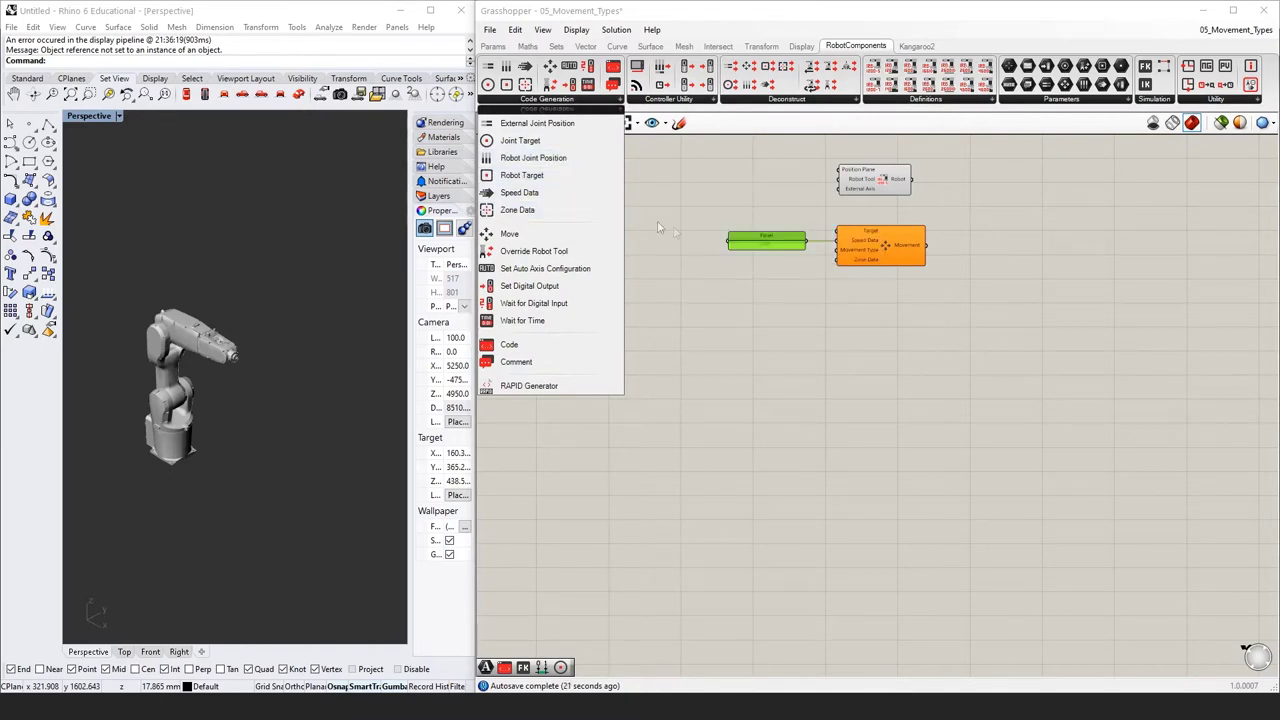
pyautogui.click(772, 272)
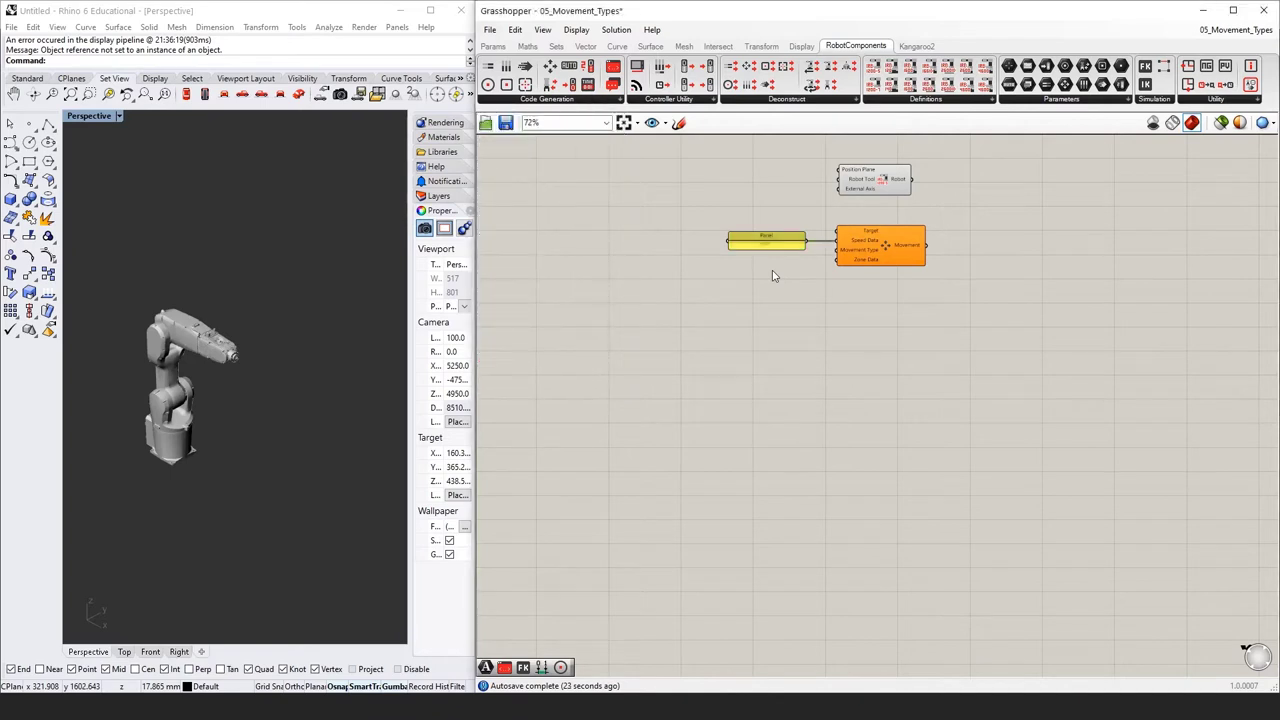
pyautogui.rightClick(884, 250)
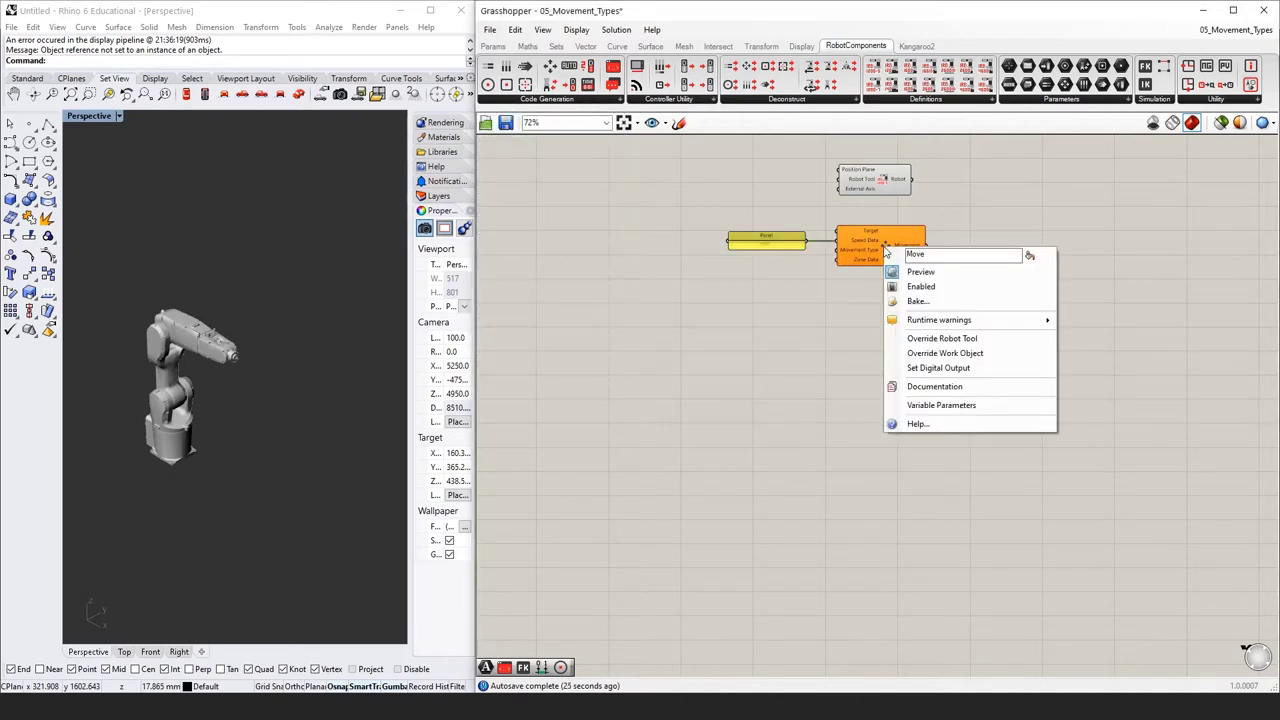
pyautogui.click(934, 386)
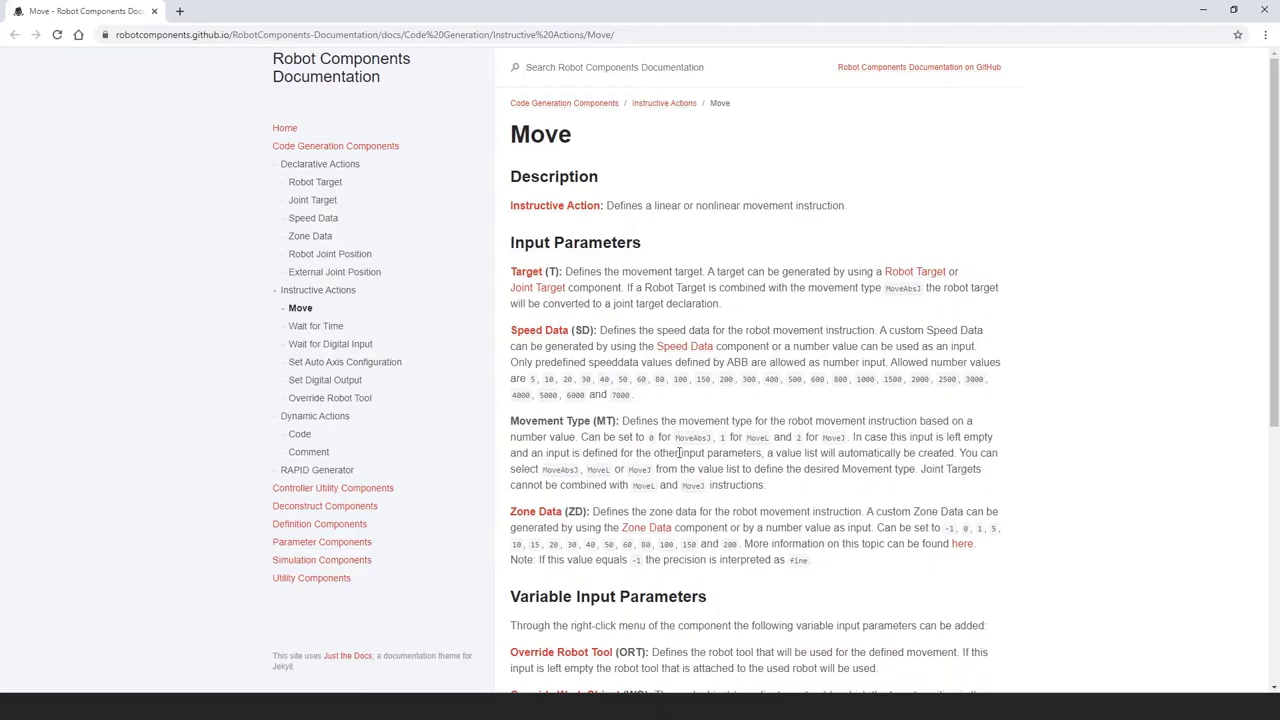
pyautogui.moveTo(944, 528); pyautogui.dragTo(955, 531)
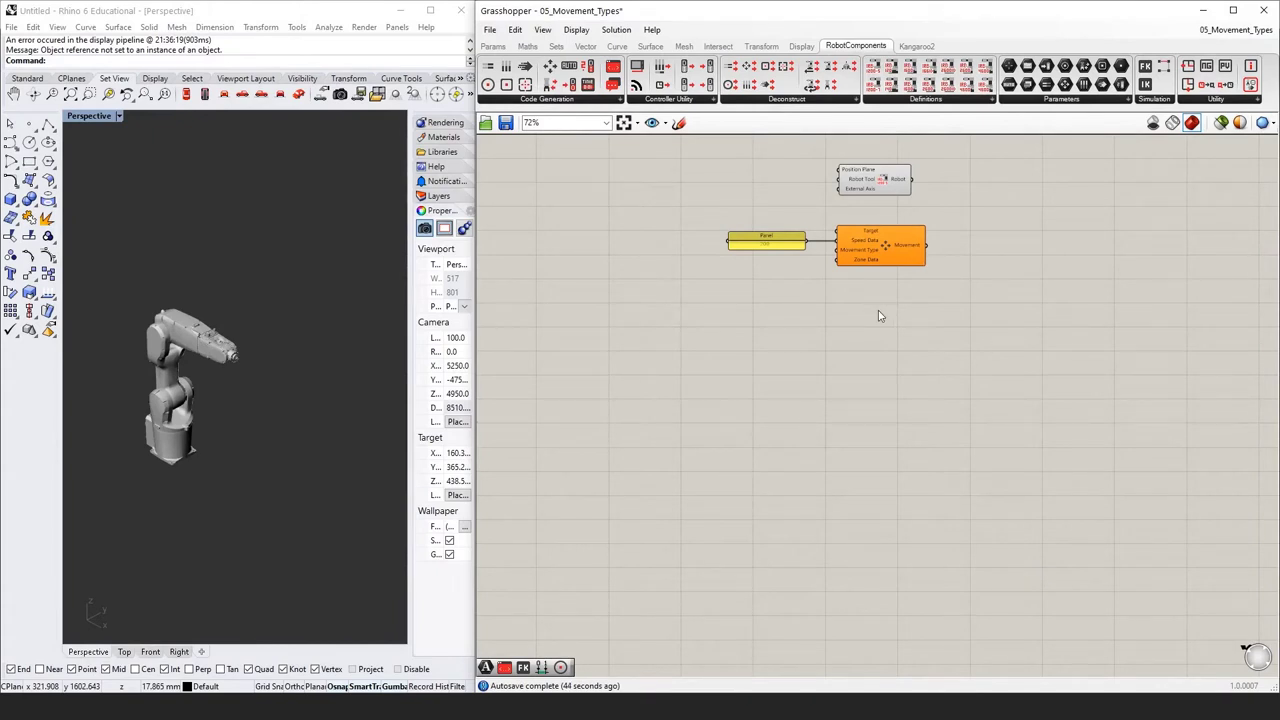
# Add a second panel containing "fine" and connect it to the Move component's Zone Data input.
pyautogui.doubleClick(759, 281)
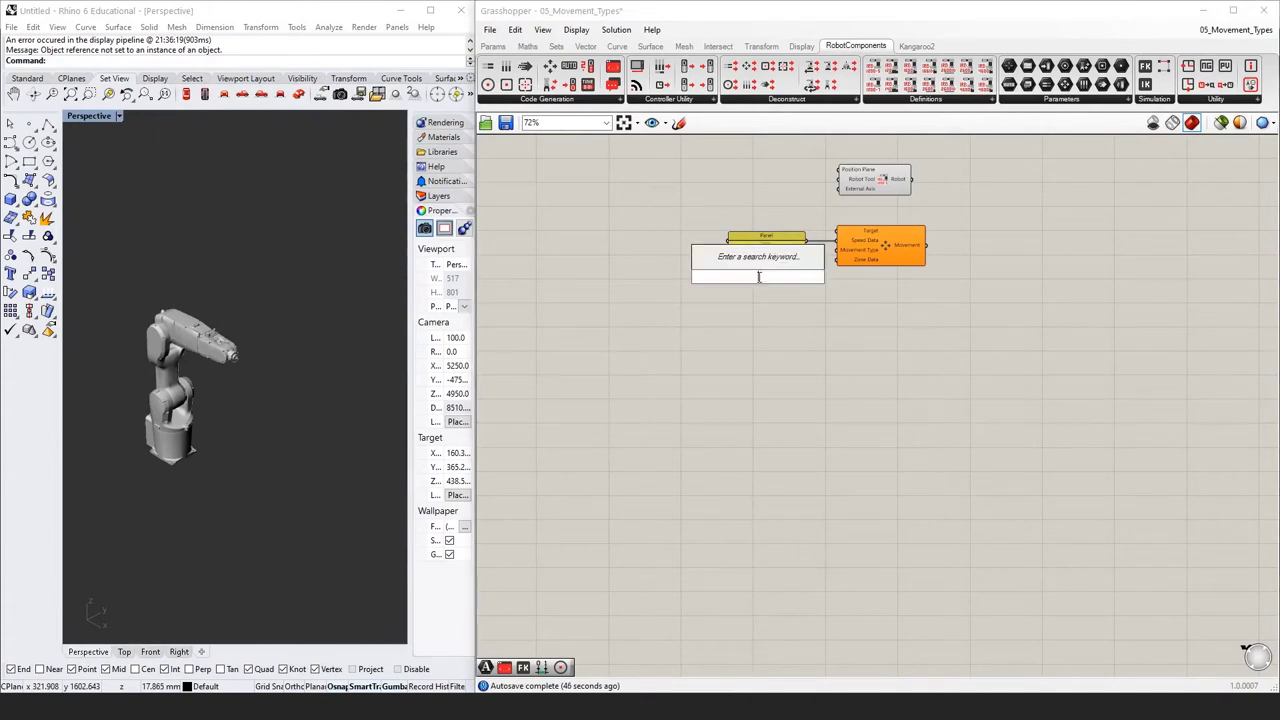
pyautogui.write('panle')
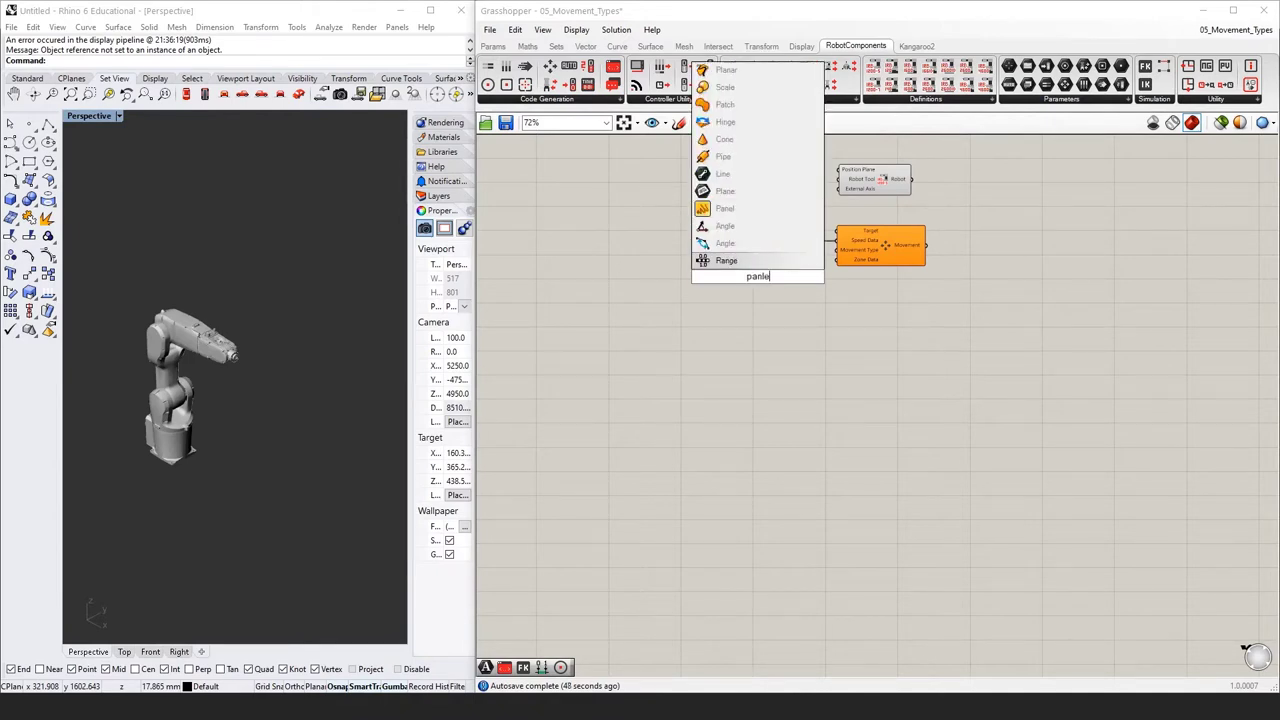
pyautogui.press('Up')
pyautogui.press('Up')
pyautogui.press('Up')
pyautogui.press('Return')
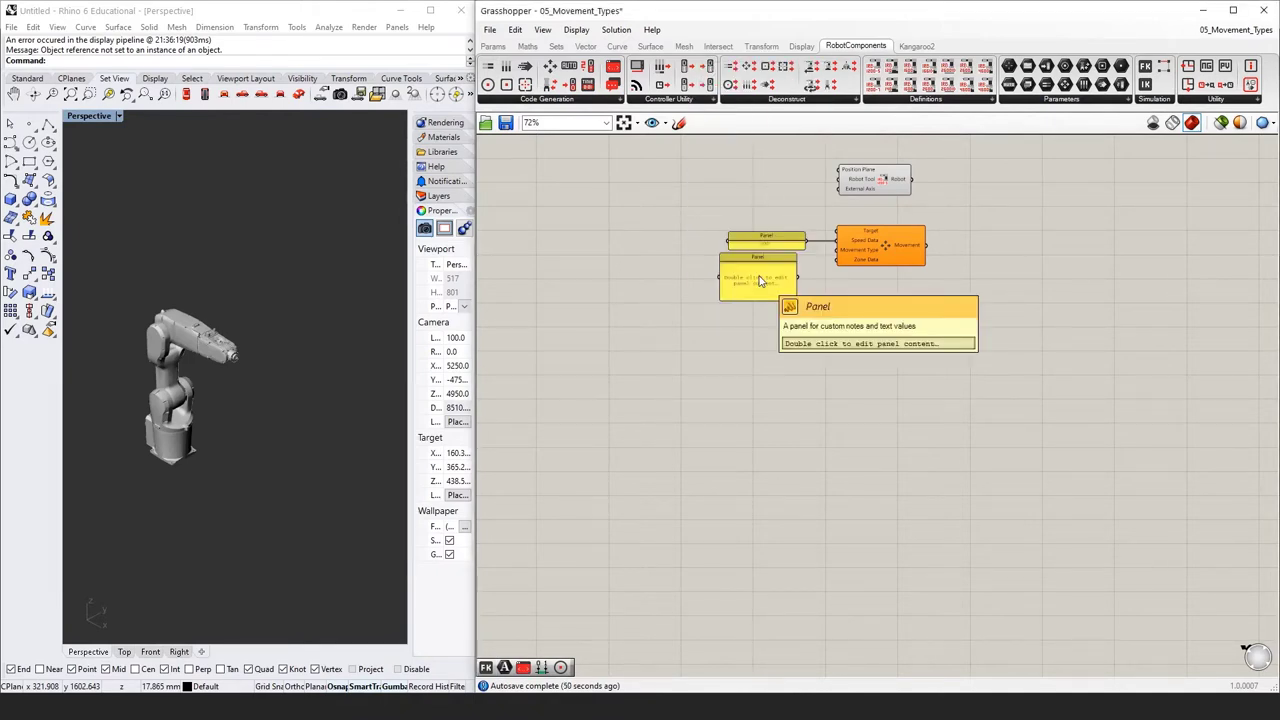
pyautogui.doubleClick(759, 281)
pyautogui.write('fine')
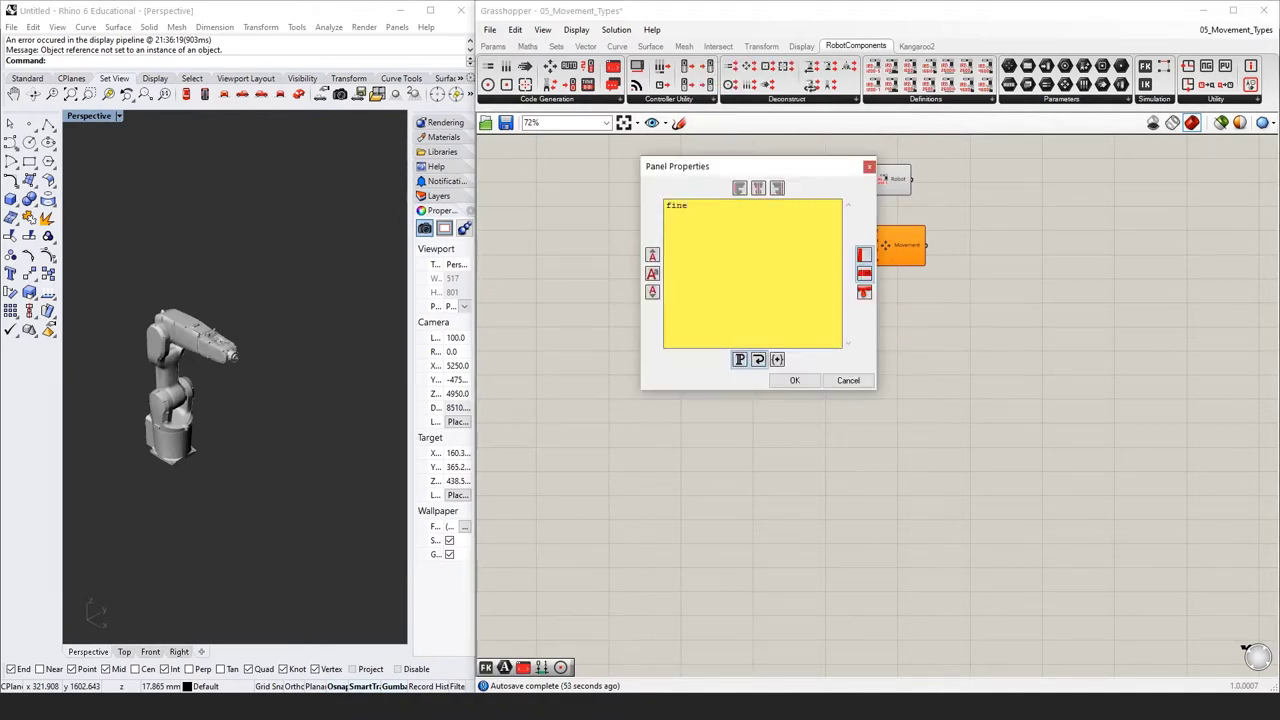
pyautogui.click(795, 381)
pyautogui.moveTo(720, 258); pyautogui.dragTo(838, 259)
pyautogui.click(836, 313)
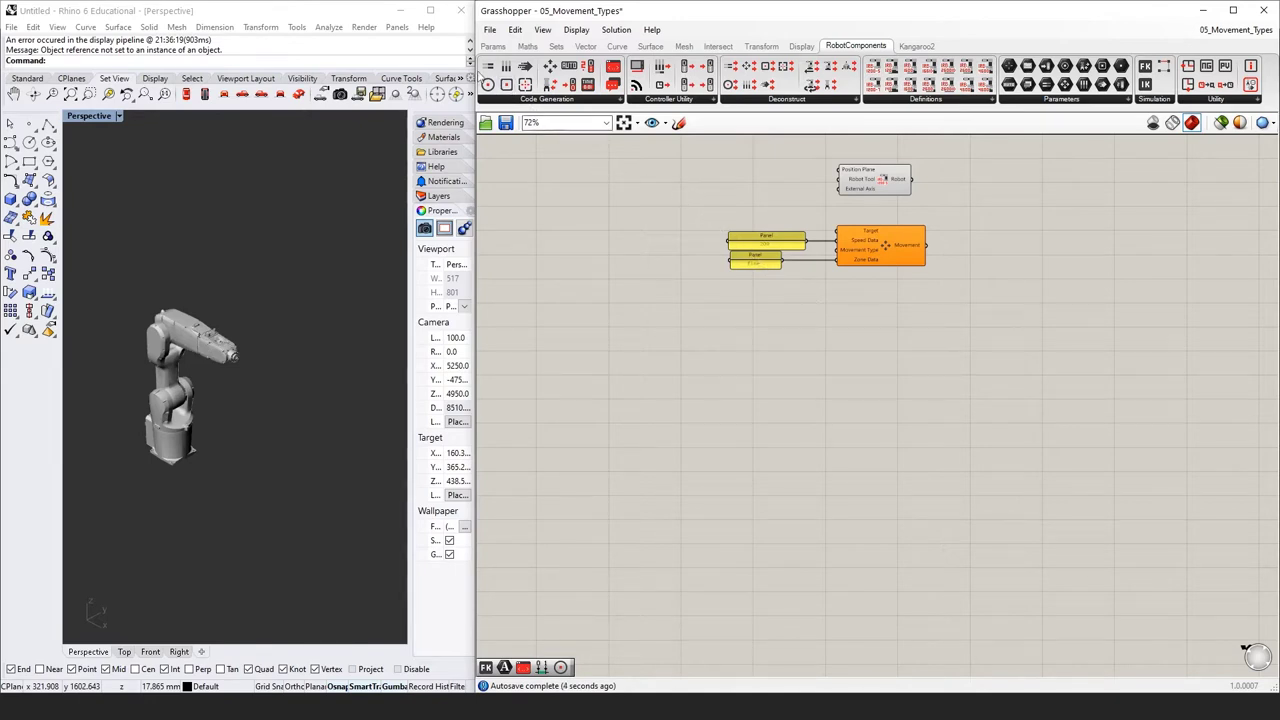
# Add Joint Target and Inverse Kinematics components, and wire the robot and the joint target into Inverse Kinematics.
pyautogui.moveTo(487, 84); pyautogui.dragTo(673, 225)
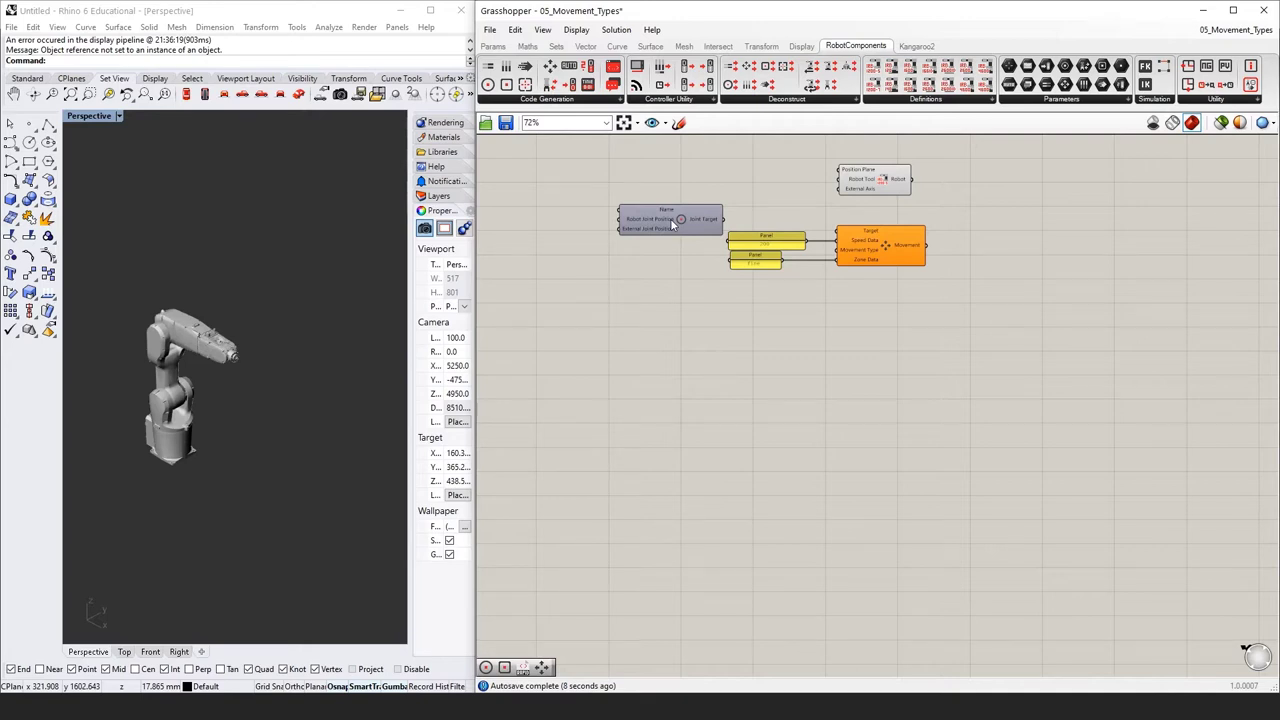
pyautogui.moveTo(672, 224)
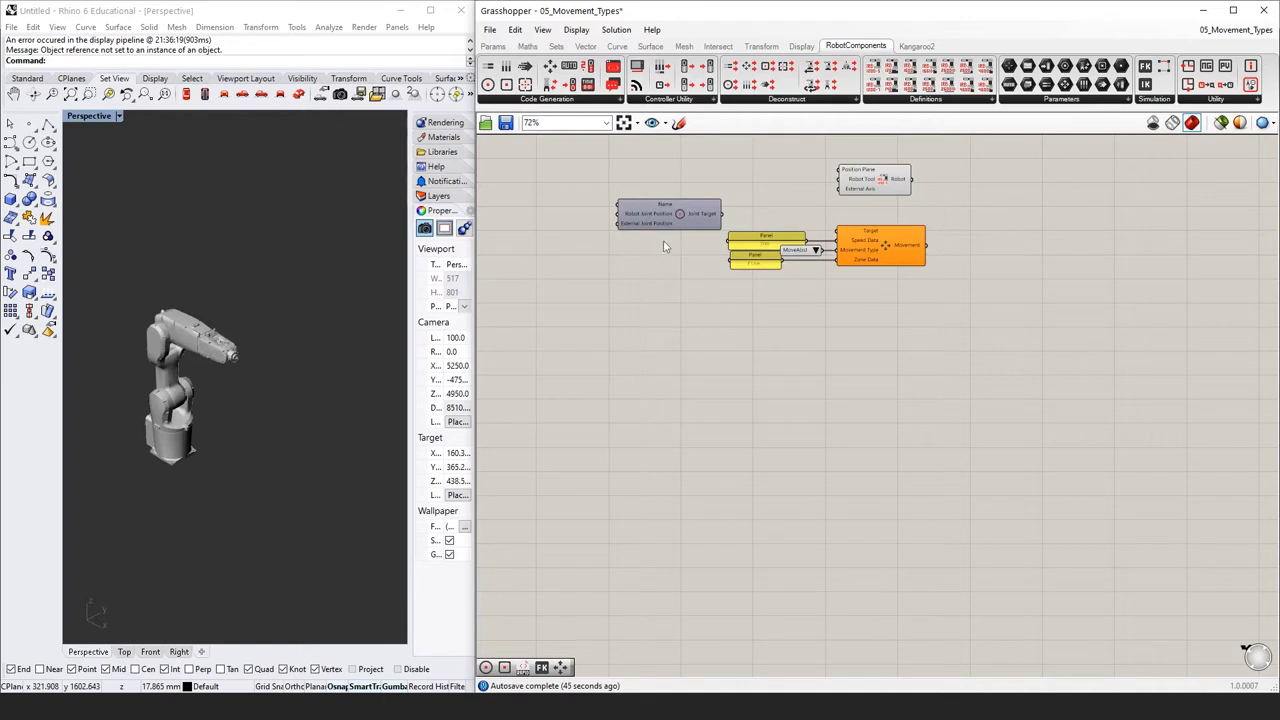
pyautogui.moveTo(1142, 89); pyautogui.dragTo(1112, 208)
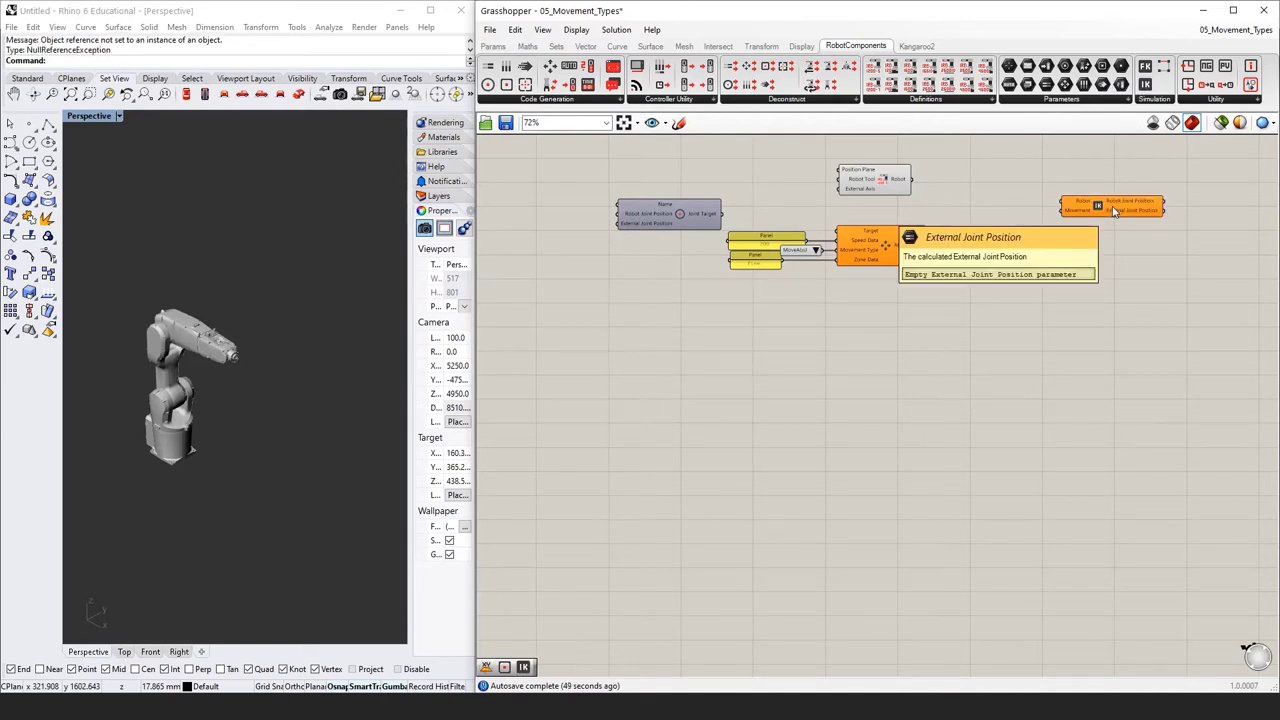
pyautogui.moveTo(912, 180); pyautogui.dragTo(1063, 202)
pyautogui.moveTo(721, 213); pyautogui.dragTo(1067, 223)
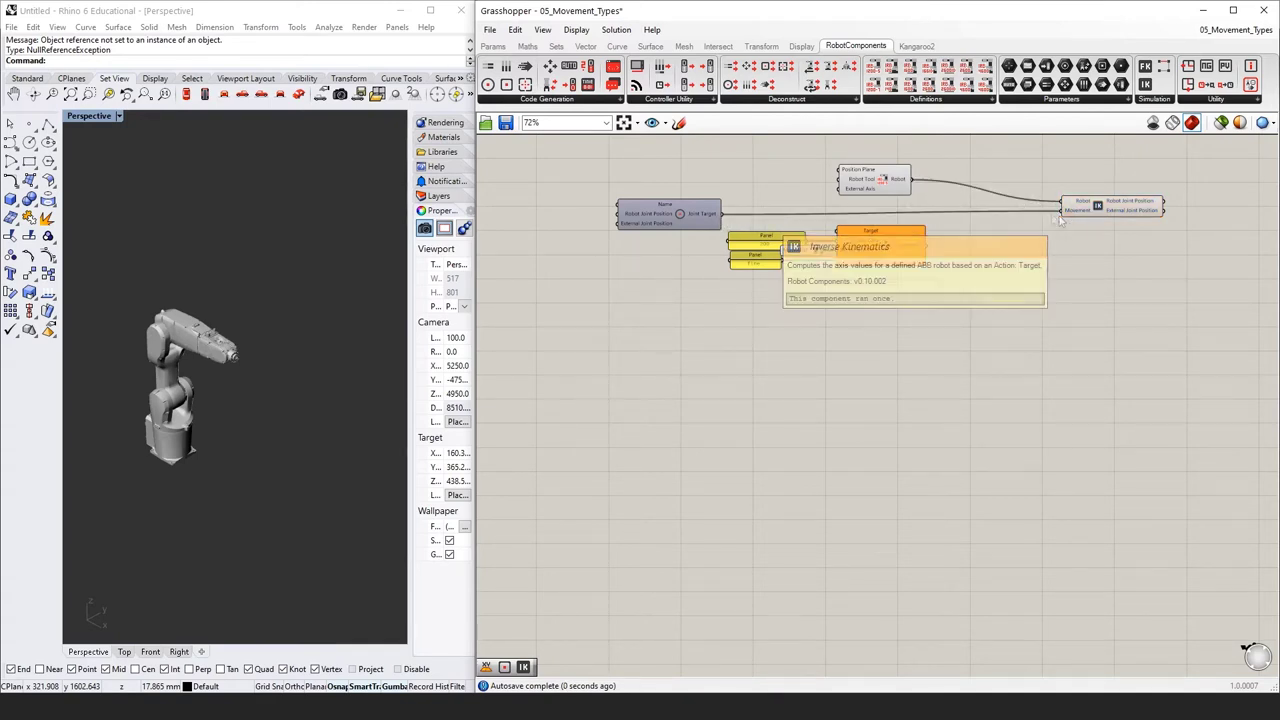
# Turn off the preview of the preset robot component.
pyautogui.click(899, 180)
pyautogui.rightClick(897, 160)
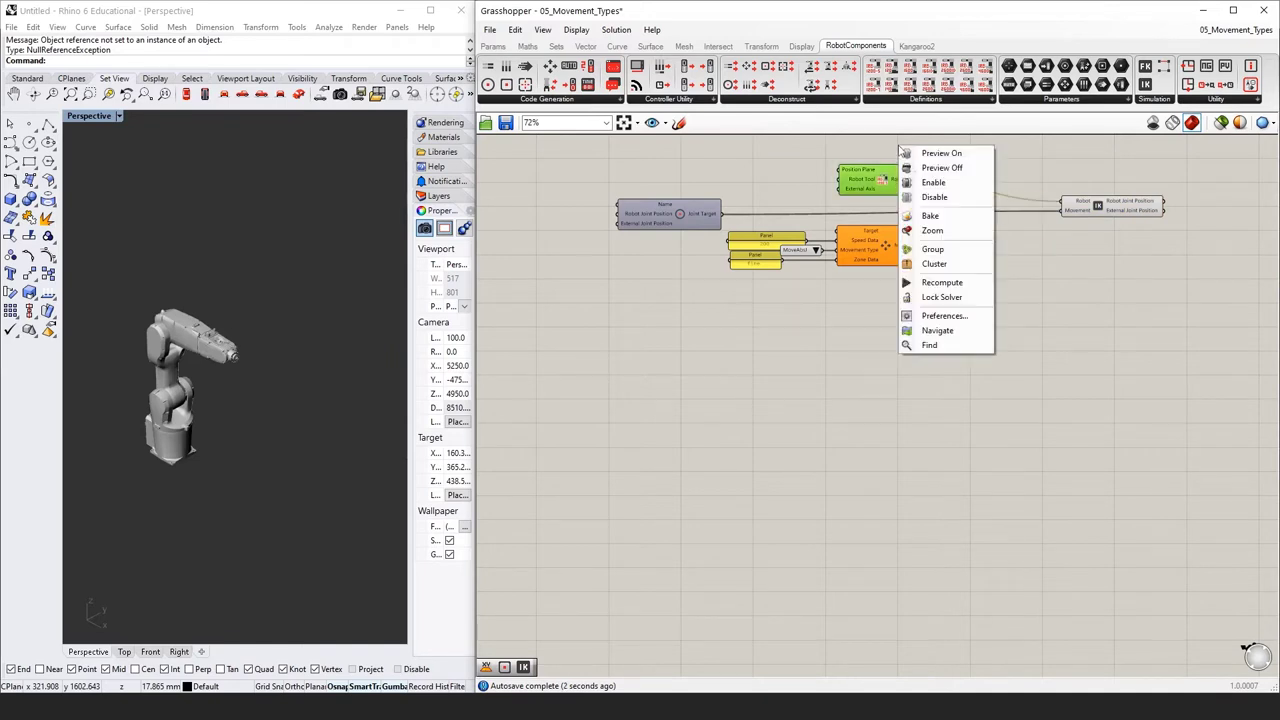
pyautogui.click(942, 170)
pyautogui.click(966, 226)
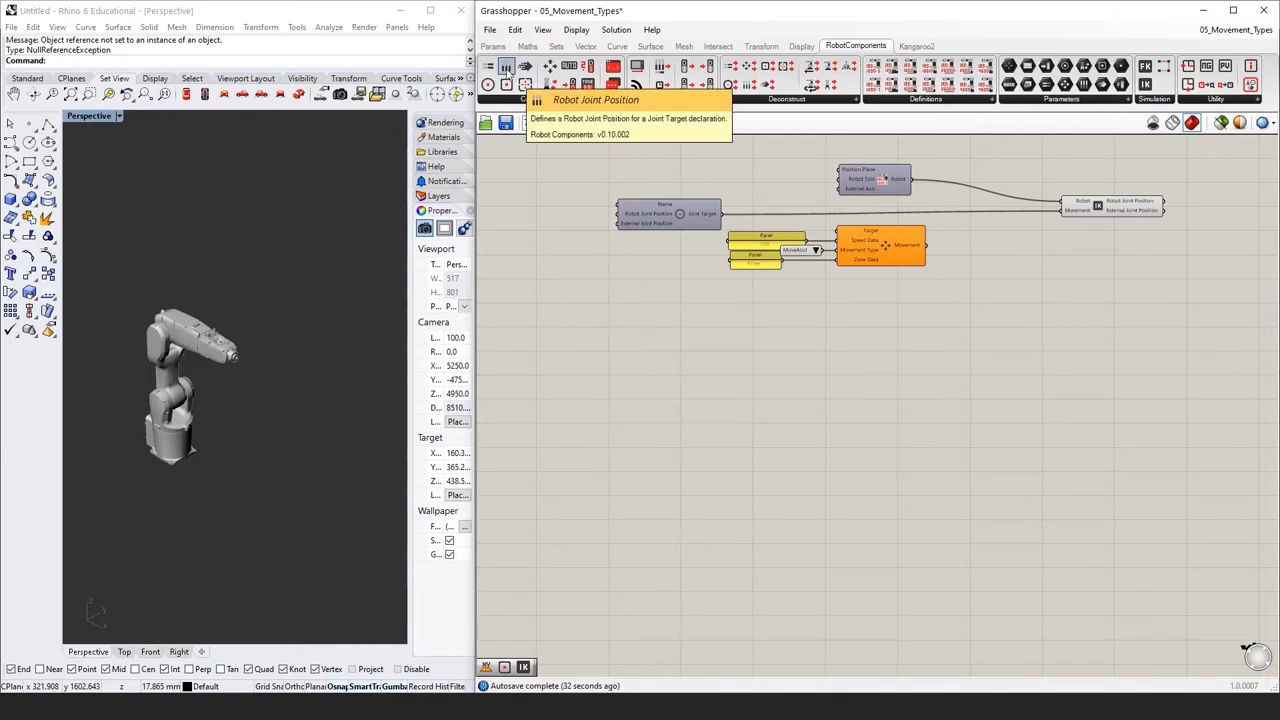
# Feed the Joint Target from a new Robot Joint Position component, and add an integer number slider from -360 to 360 with value 0.
pyautogui.moveTo(506, 70); pyautogui.dragTo(548, 210)
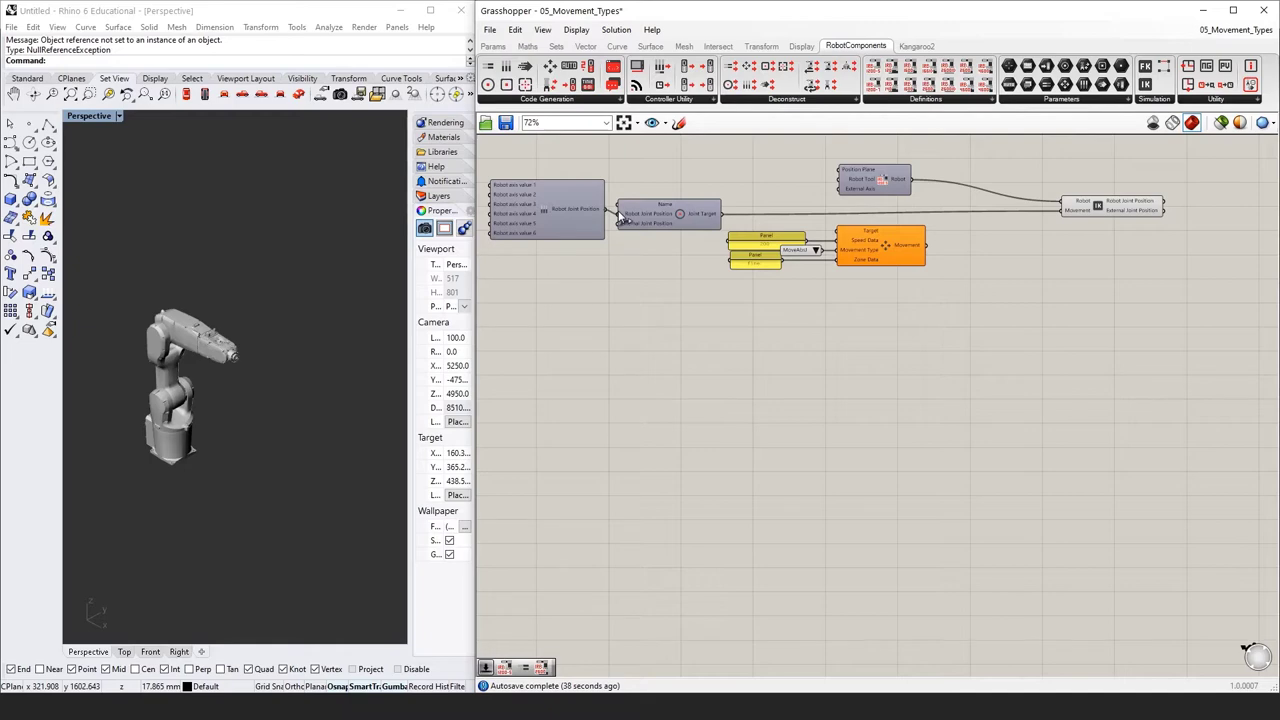
pyautogui.moveTo(669, 286); pyautogui.dragTo(777, 317, button='right')
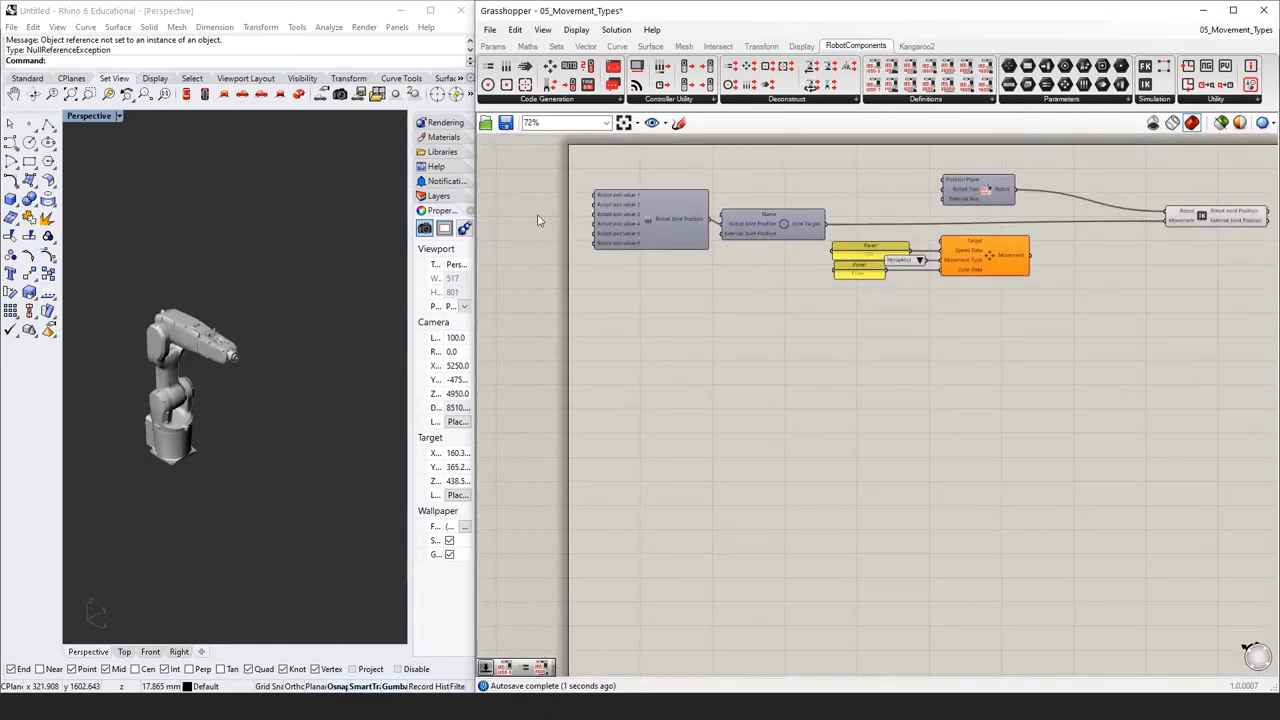
pyautogui.scroll(-3, 540, 220)
pyautogui.doubleClick(590, 220)
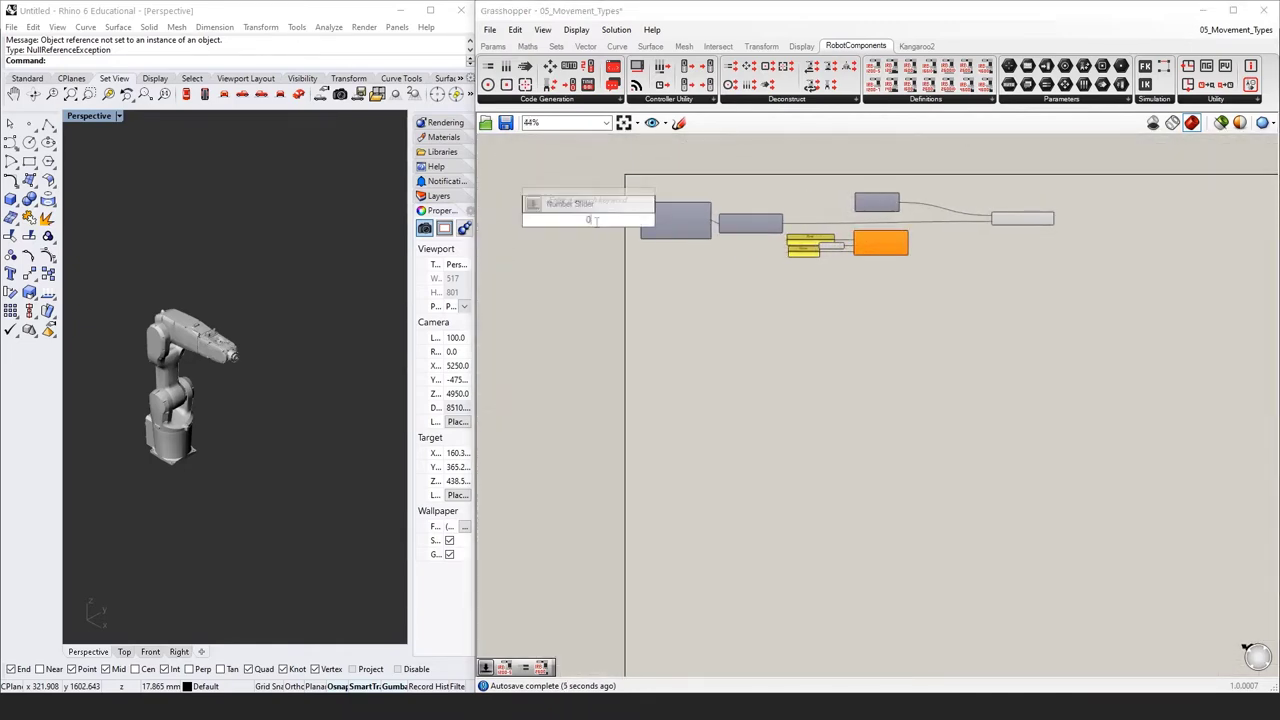
pyautogui.write('slider')
pyautogui.press('Return')
pyautogui.scroll(3, 567, 213)
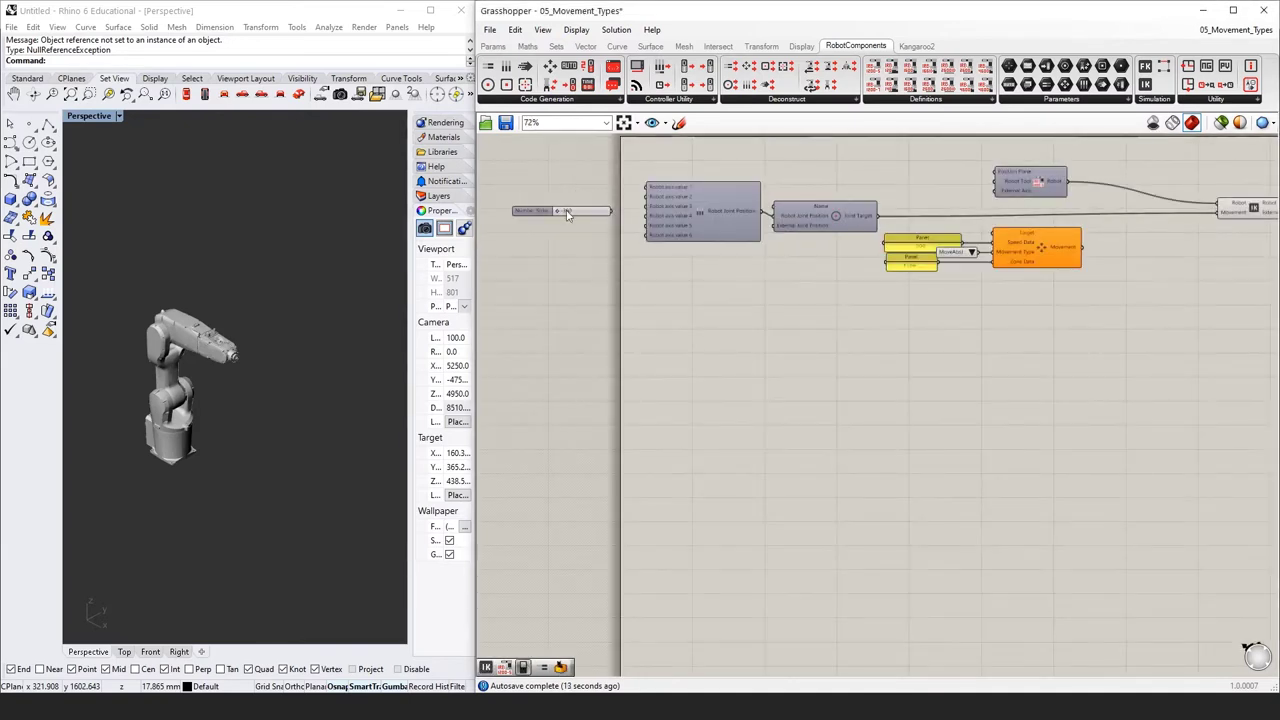
pyautogui.doubleClick(567, 213)
pyautogui.click(569, 337)
# Duplicate the number slider into a stack of six and wire one to each robot axis value input.
pyautogui.moveTo(568, 210)
pyautogui.mouseDown()
pyautogui.moveTo(570, 189)
pyautogui.moveTo(565, 241)
pyautogui.moveTo(555, 231)
pyautogui.mouseUp()
pyautogui.keyDown('alt'); pyautogui.moveTo(555, 196); pyautogui.dragTo(550, 211); pyautogui.keyUp('alt')
pyautogui.keyDown('alt'); pyautogui.moveTo(550, 190); pyautogui.dragTo(647, 187); pyautogui.keyUp('alt')
pyautogui.moveTo(618, 197); pyautogui.dragTo(647, 206)
pyautogui.moveTo(618, 216); pyautogui.dragTo(628, 268)
pyautogui.hotkey('ctrl', 'a')
pyautogui.click(743, 344)
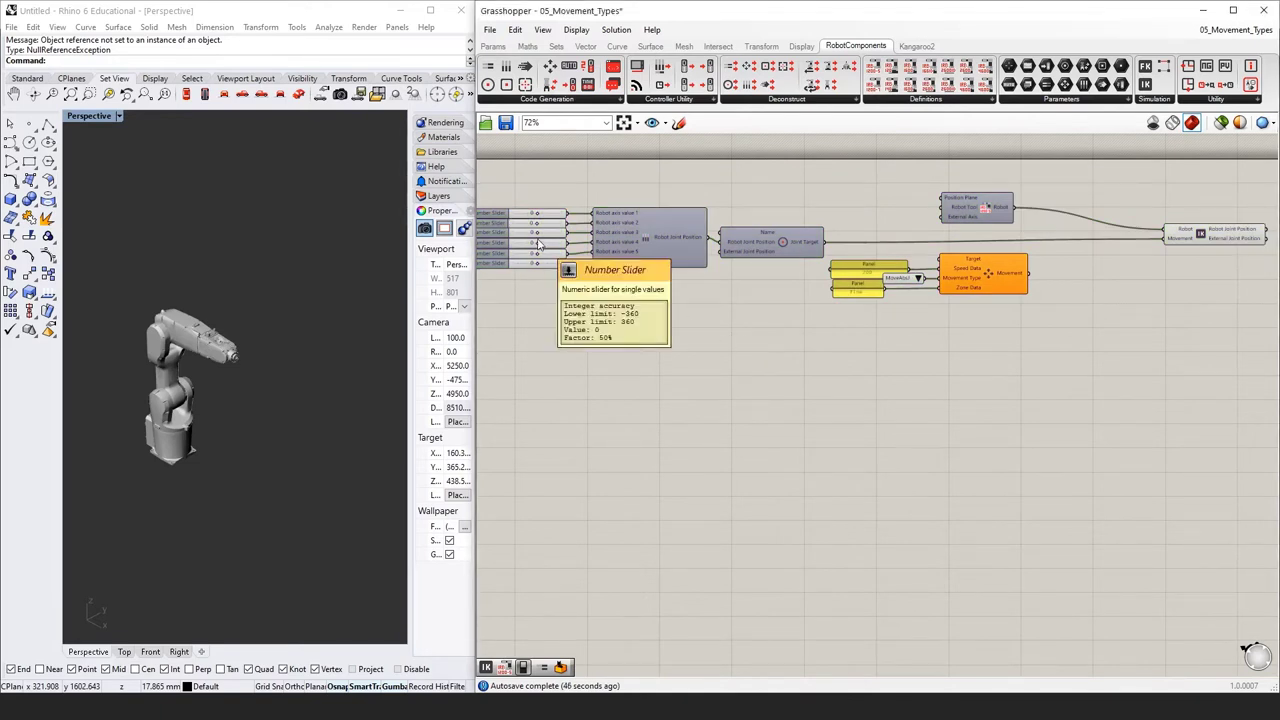
# Pose the robot with negative values on the axis 2 and 3 sliders, and wire the Joint Target into the Move component's Target input.
pyautogui.moveTo(530, 246); pyautogui.dragTo(538, 228)
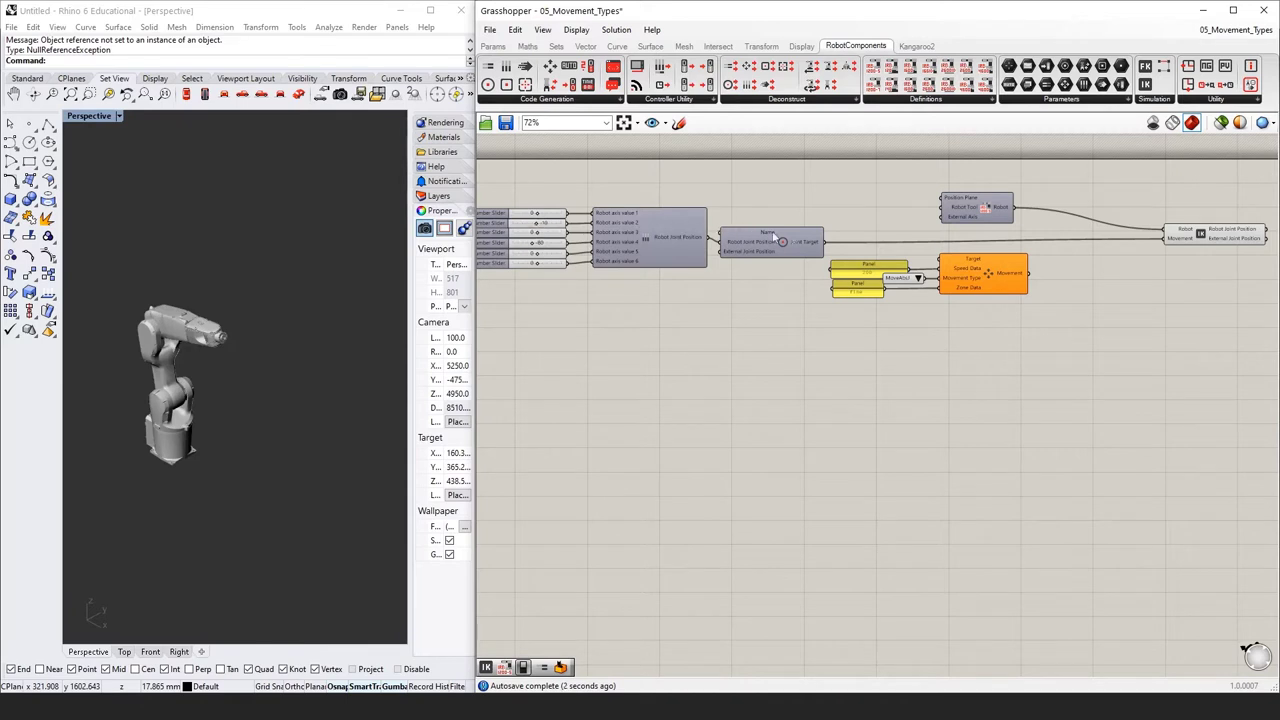
pyautogui.moveTo(826, 242); pyautogui.dragTo(942, 262)
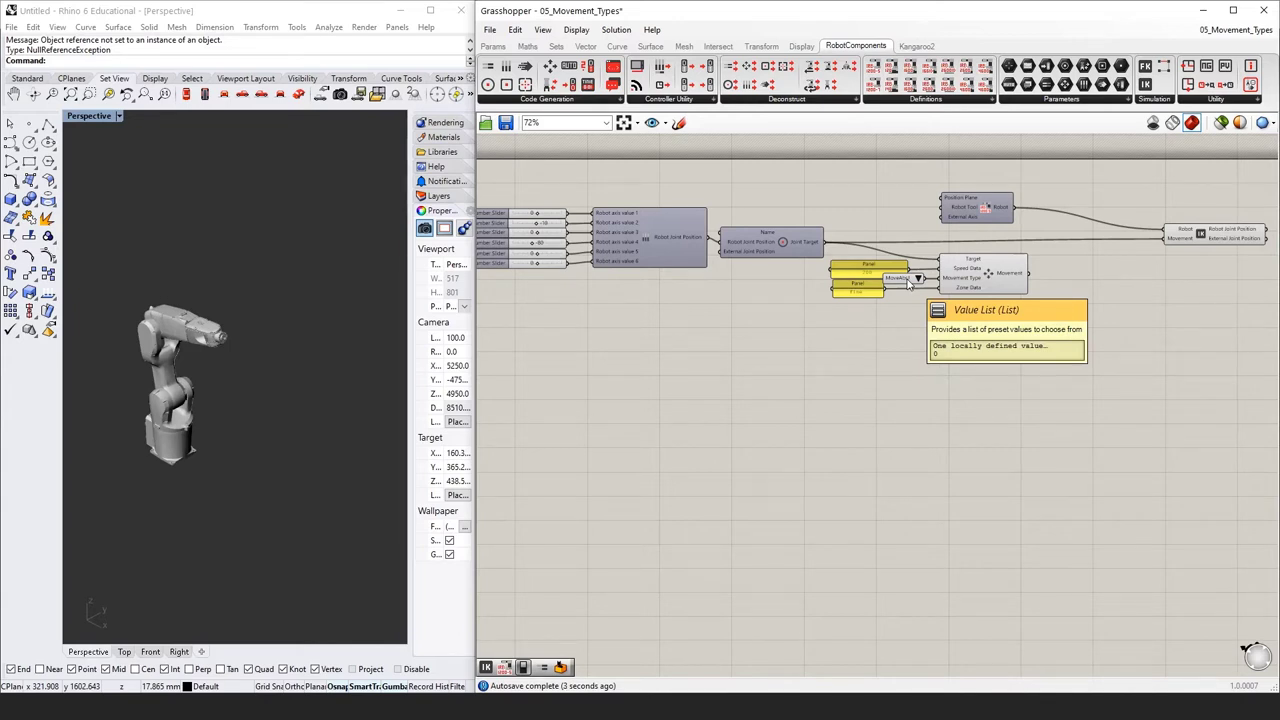
# Keep the movement type at MoveAbsJ and wire the Move component's Movement output into the Inverse Kinematics Movement input.
pyautogui.click(918, 280)
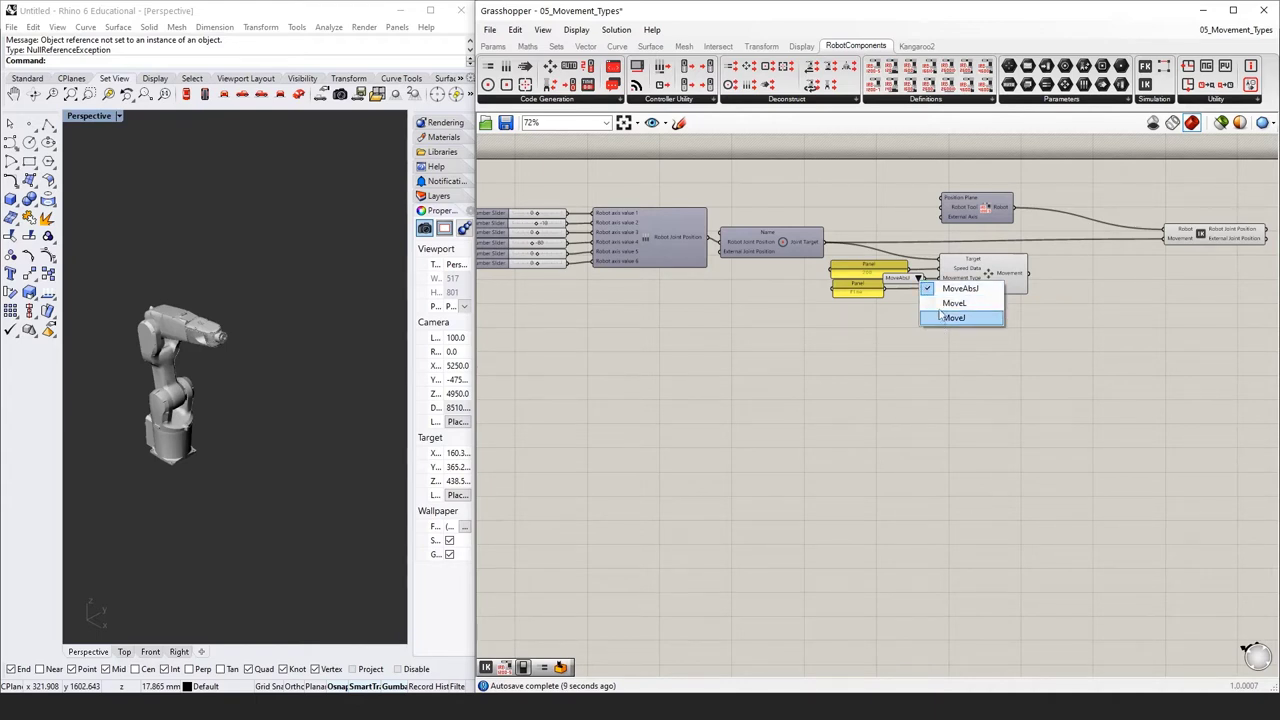
pyautogui.click(948, 290)
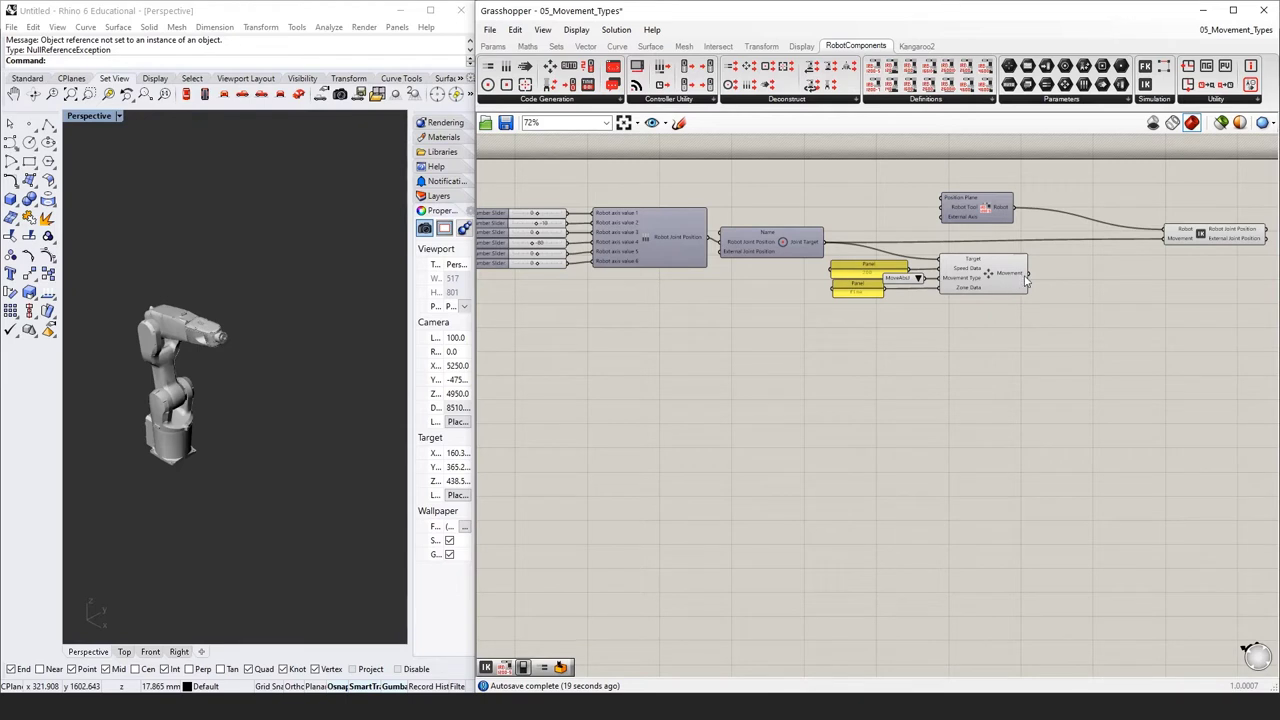
pyautogui.moveTo(1029, 282); pyautogui.dragTo(1167, 239)
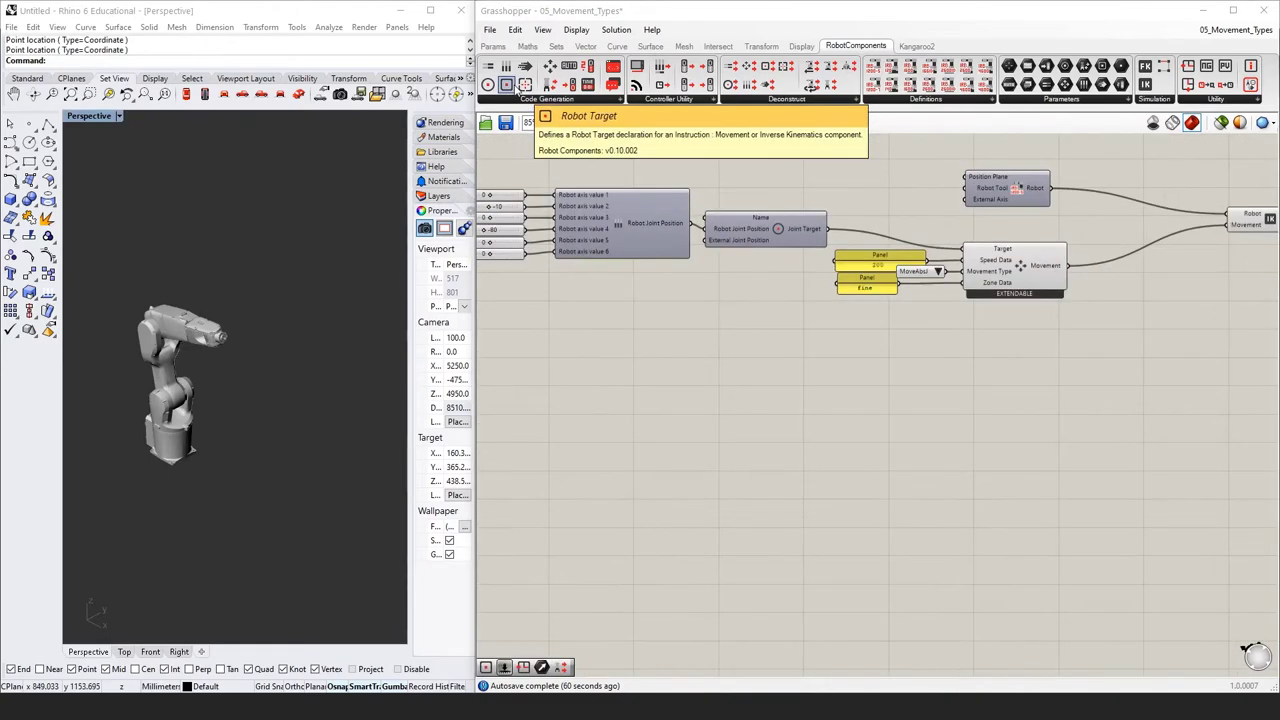
# Add a Robot Target component whose Plane input is fed by an XY Plane with its origin from a new Point parameter.
pyautogui.moveTo(512, 88); pyautogui.dragTo(818, 350)
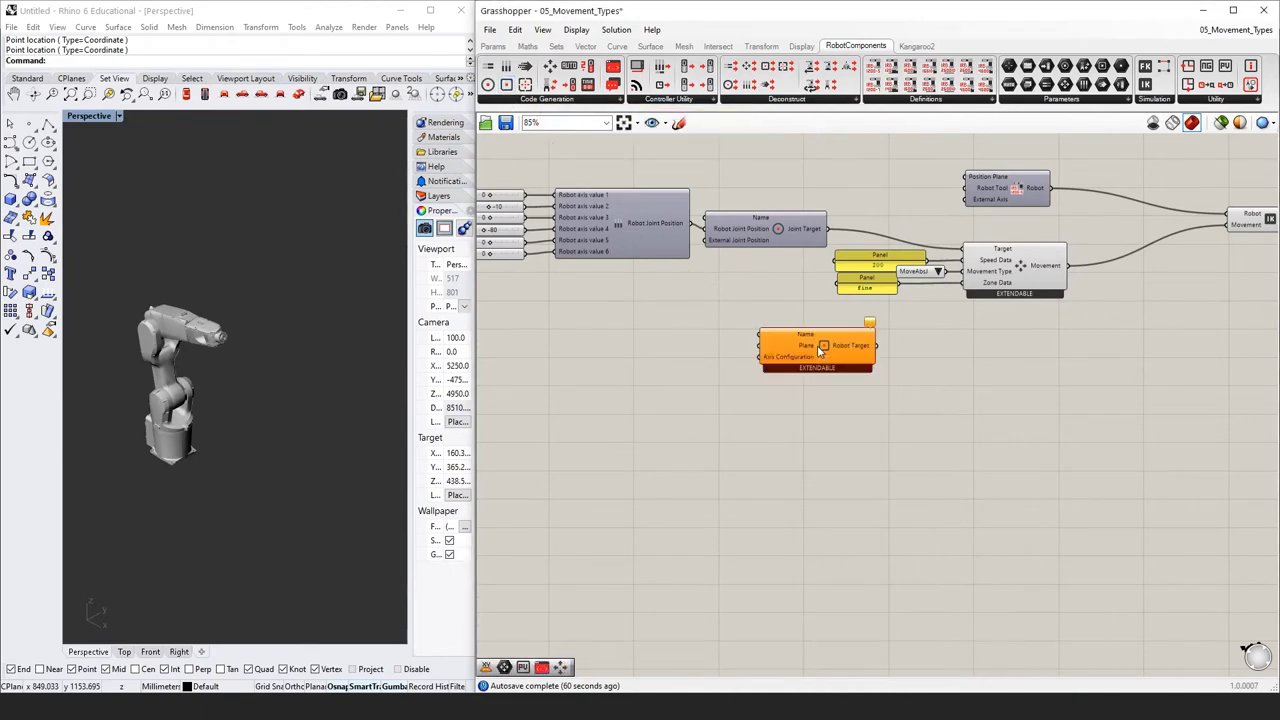
pyautogui.doubleClick(672, 346)
pyautogui.write('xy')
pyautogui.press('Return')
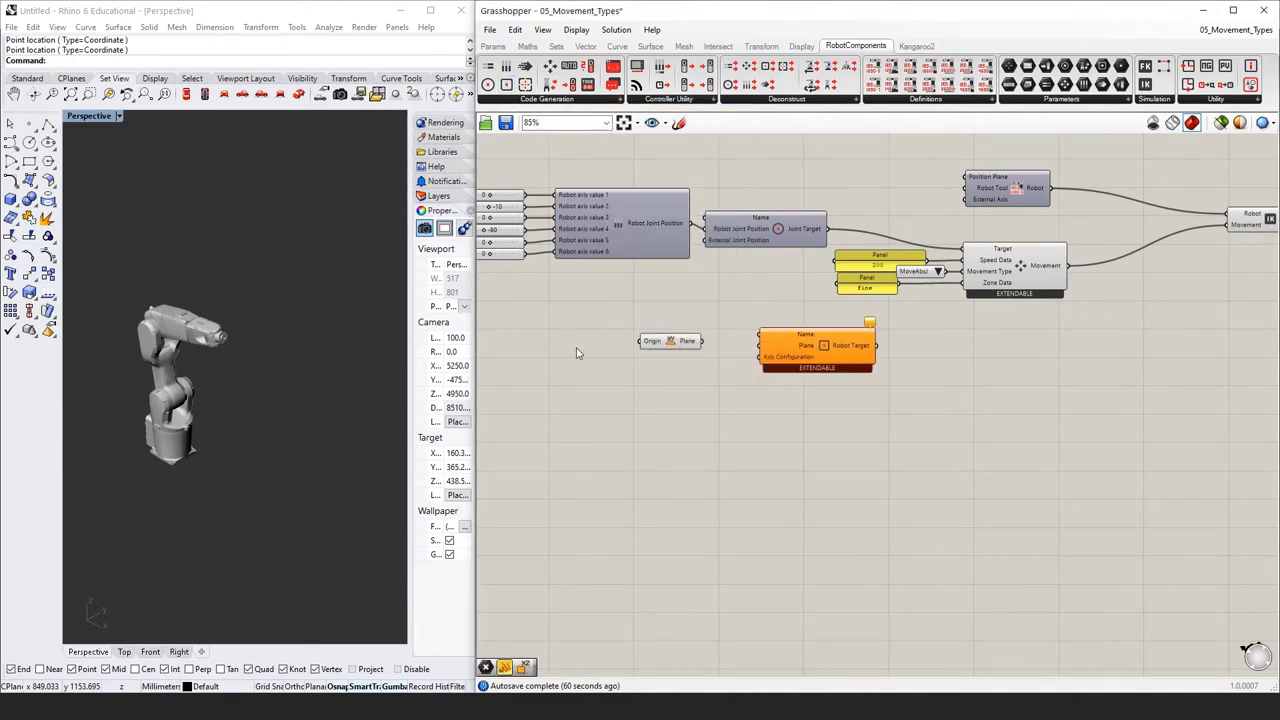
pyautogui.doubleClick(578, 348)
pyautogui.write('point')
pyautogui.press('Return')
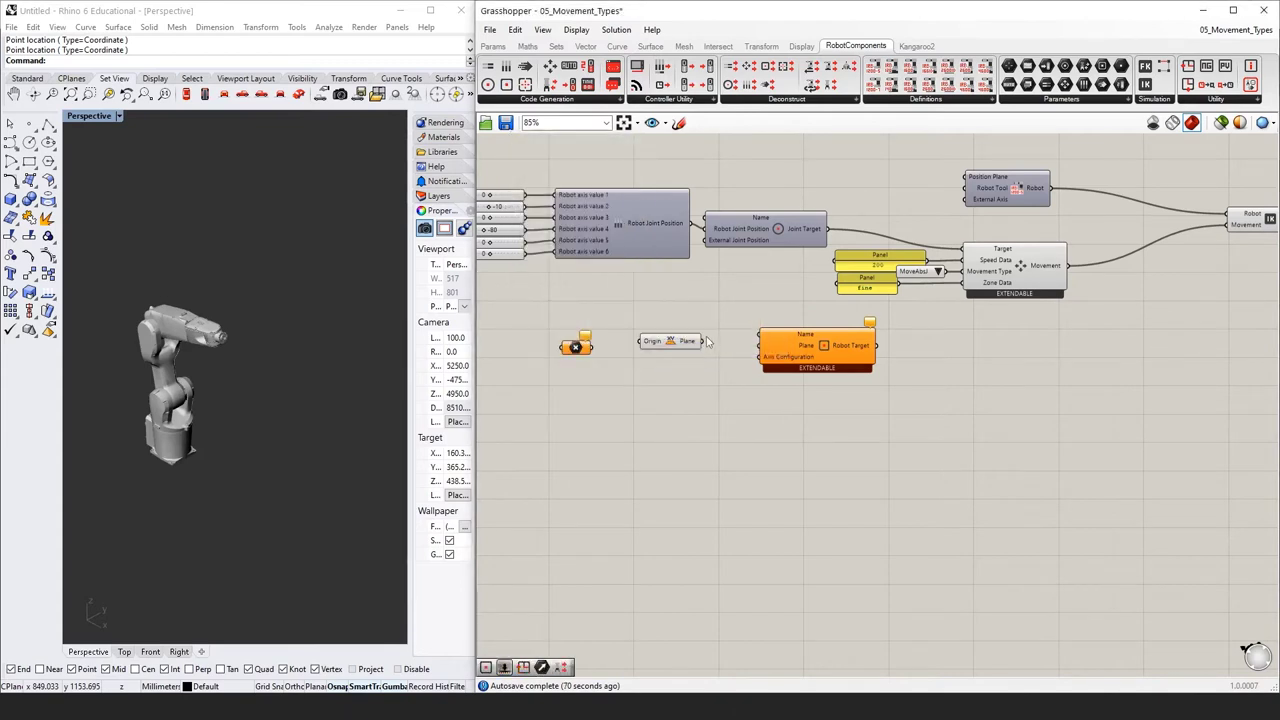
pyautogui.moveTo(591, 347); pyautogui.dragTo(640, 341)
# Set the Point parameter to a single point picked in the viewport, move it to the robot's base, and align the parameter with the XY Plane.
pyautogui.rightClick(577, 347)
pyautogui.click(625, 535)
pyautogui.click(211, 412)
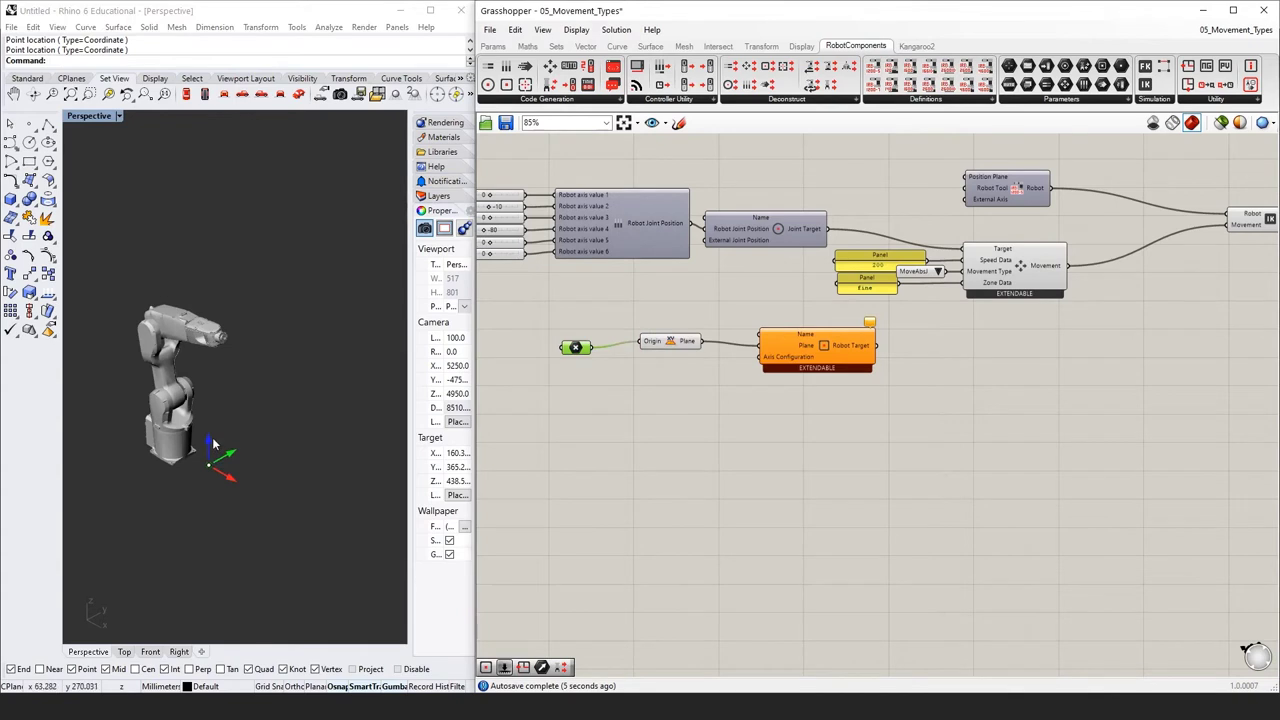
pyautogui.moveTo(217, 414); pyautogui.dragTo(196, 438)
pyautogui.click(677, 344)
pyautogui.moveTo(576, 348); pyautogui.dragTo(583, 348)
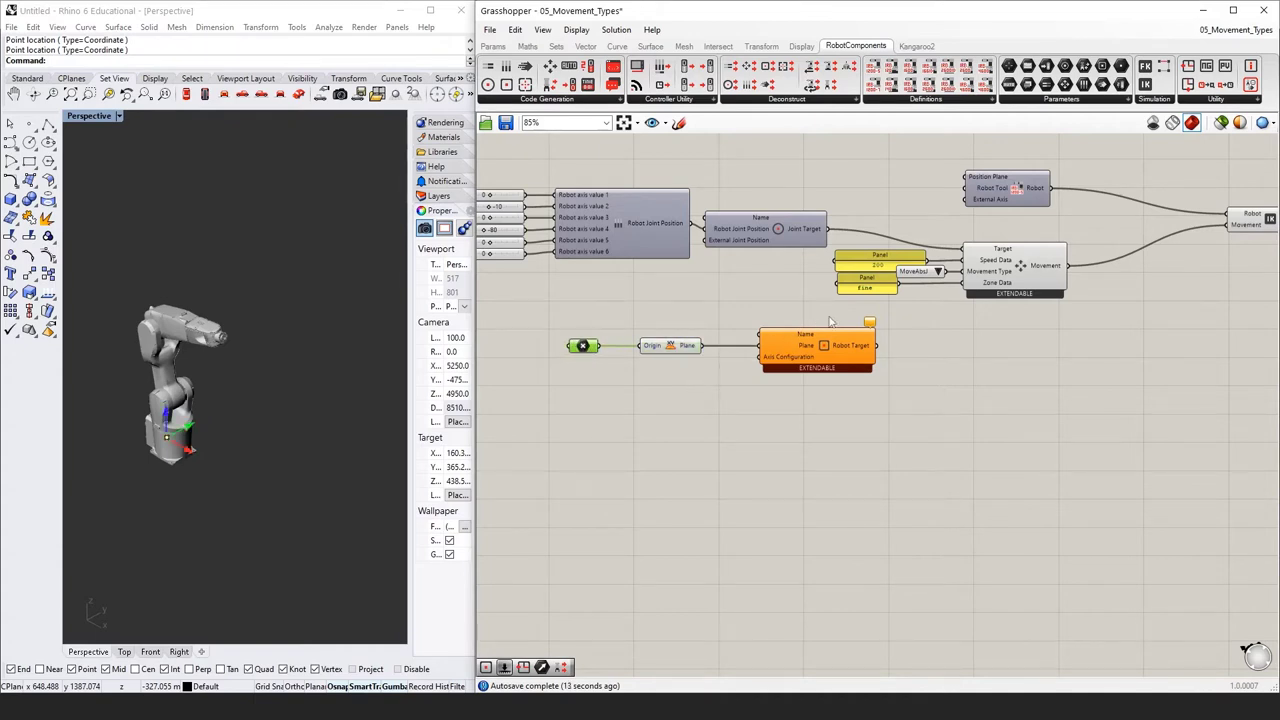
# Set the Robot Target's name text to target2 and give the Joint Target its own name text.
pyautogui.moveTo(869, 326)
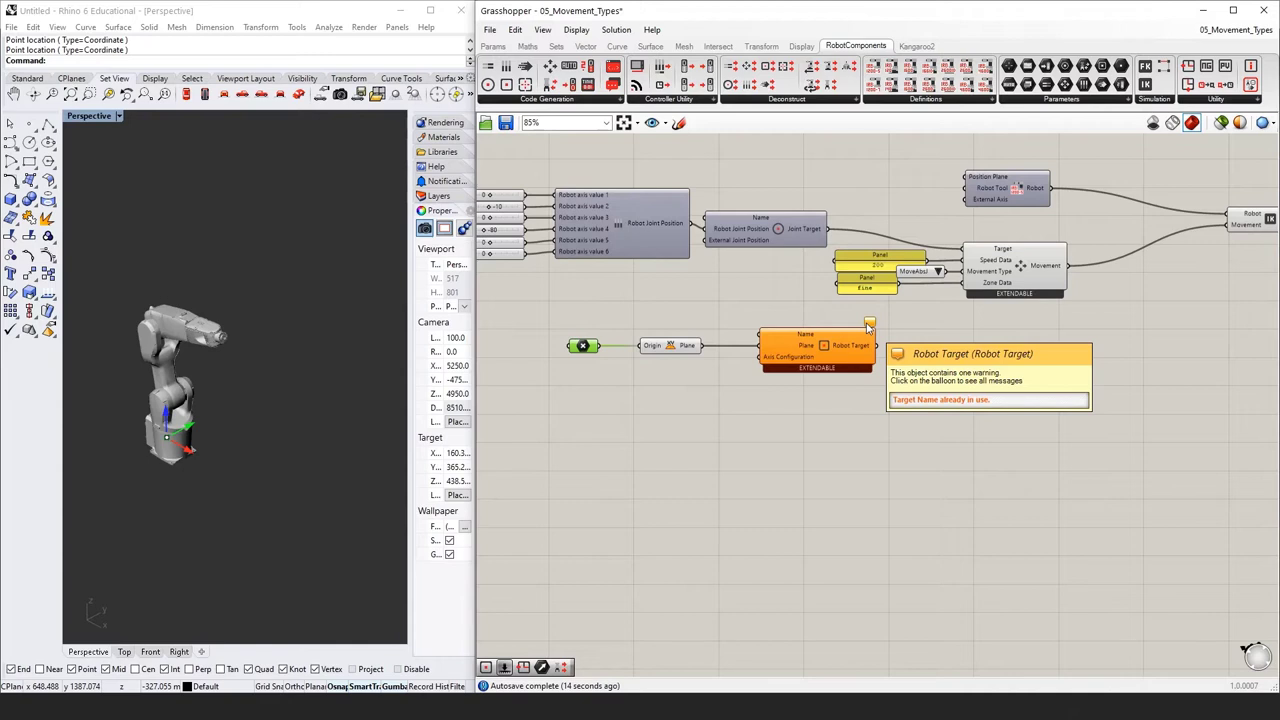
pyautogui.rightClick(805, 336)
pyautogui.moveTo(911, 452)
pyautogui.write('target2')
pyautogui.click(985, 469)
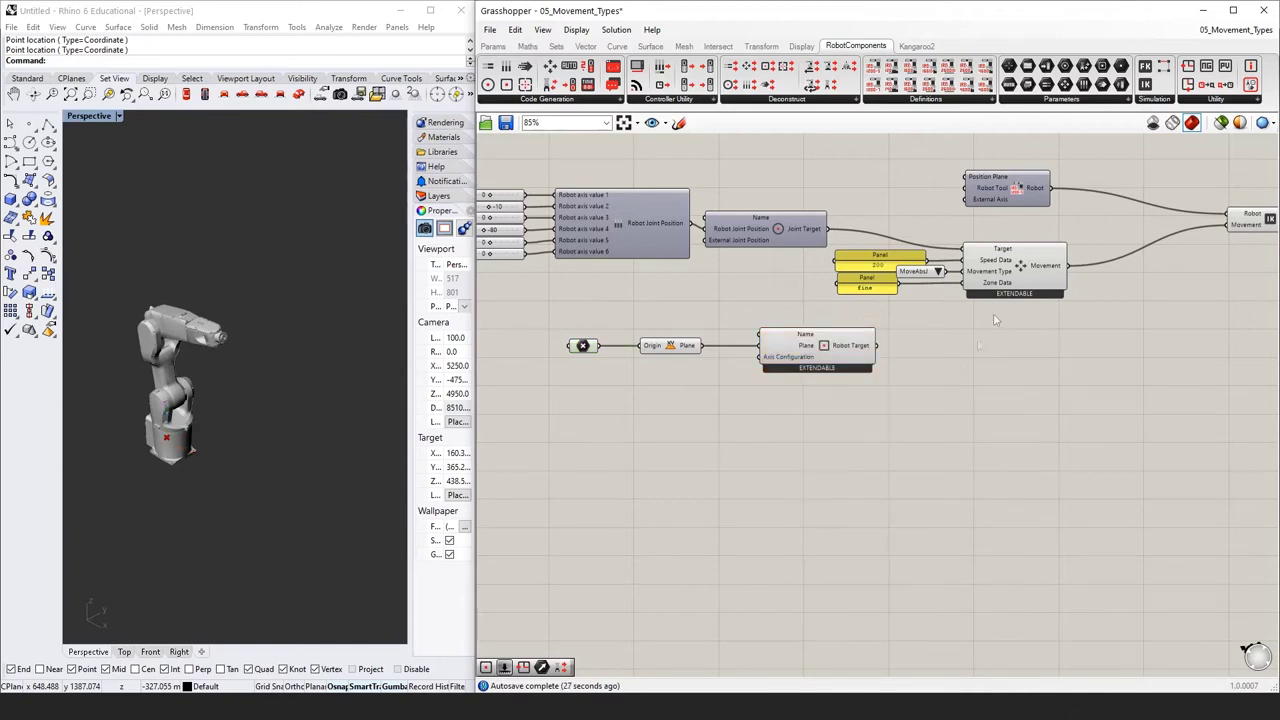
pyautogui.rightClick(763, 216)
pyautogui.moveTo(810, 331)
pyautogui.write('home')
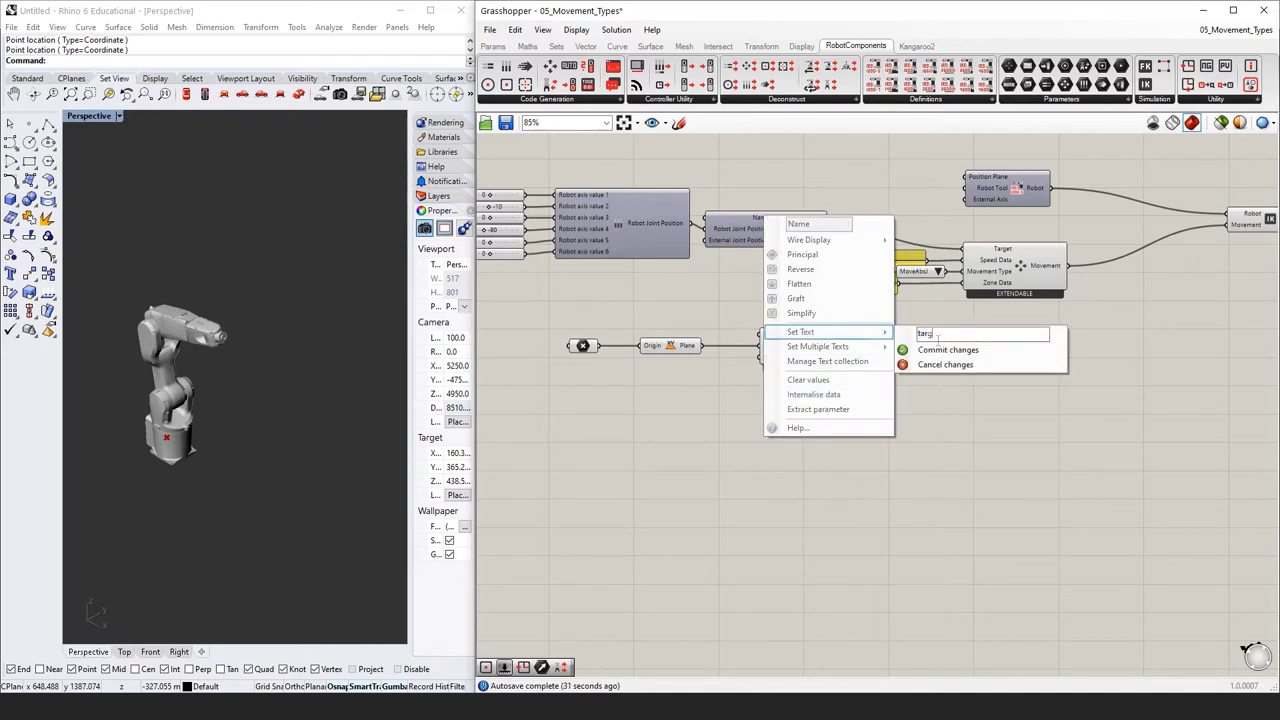
pyautogui.click(947, 353)
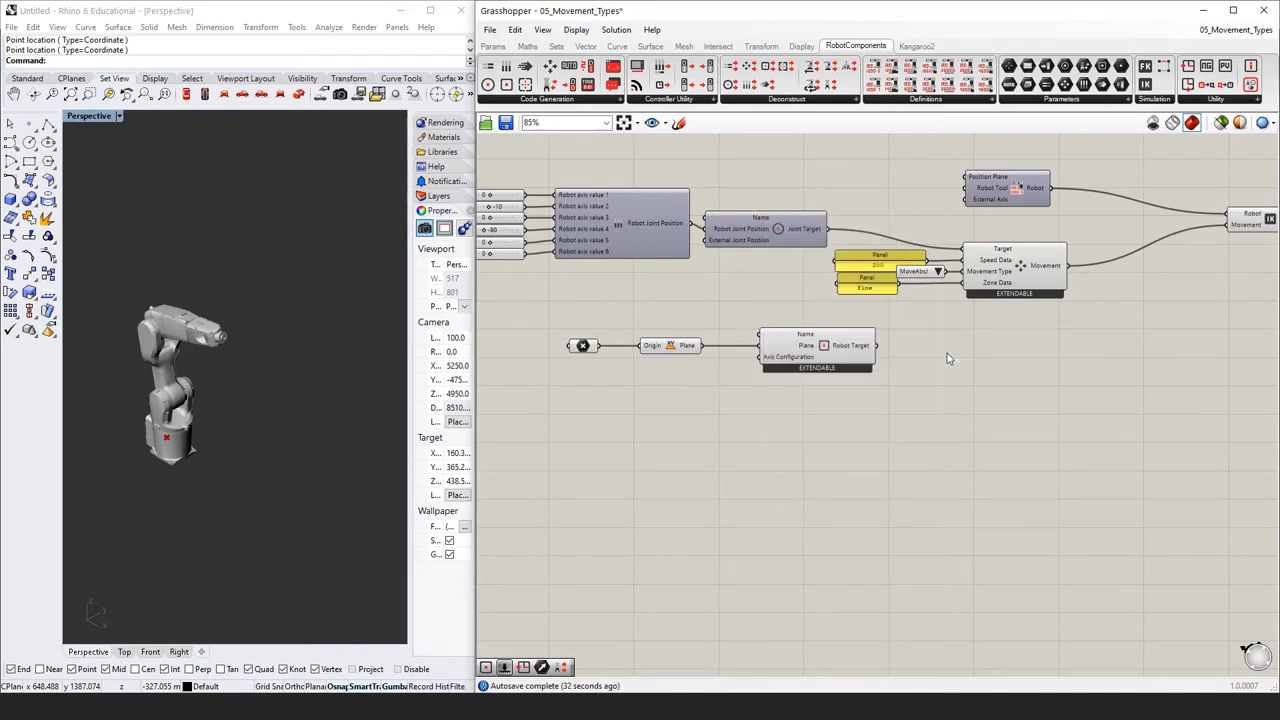
# Open the Robot Target documentation and read the naming rules for the Name input.
pyautogui.rightClick(833, 349)
pyautogui.click(897, 455)
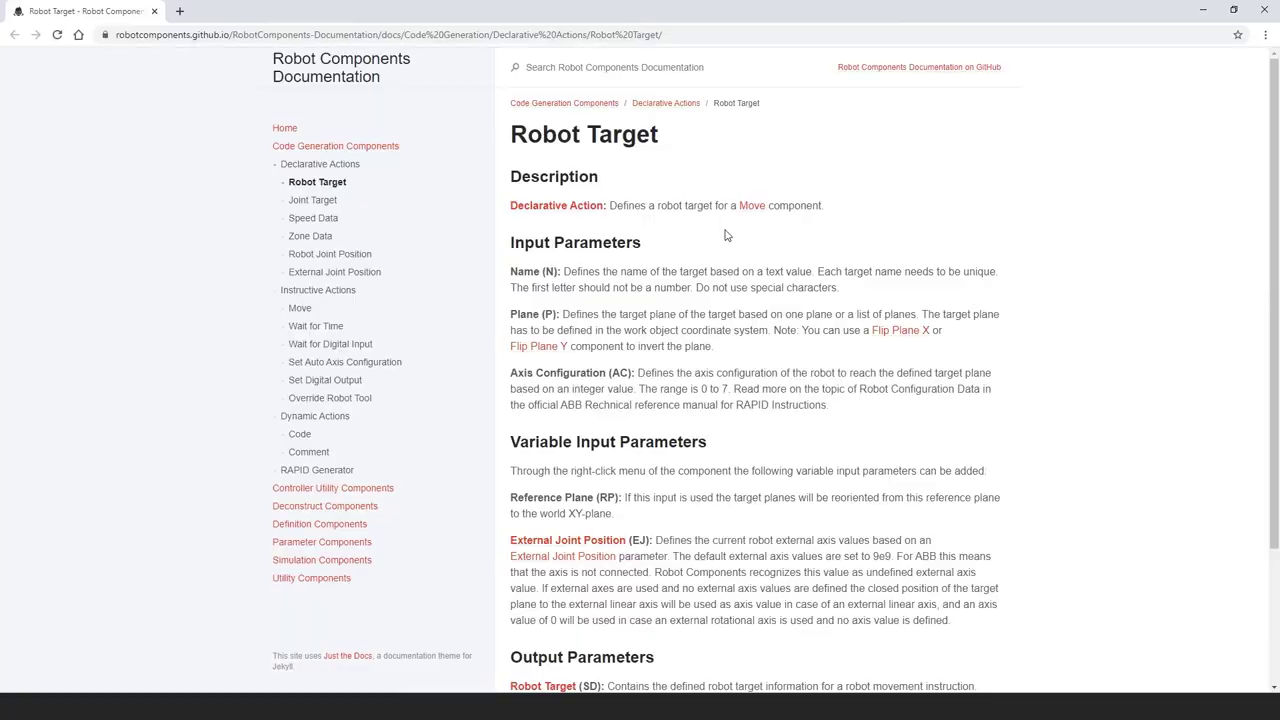
pyautogui.moveTo(563, 271); pyautogui.dragTo(854, 291)
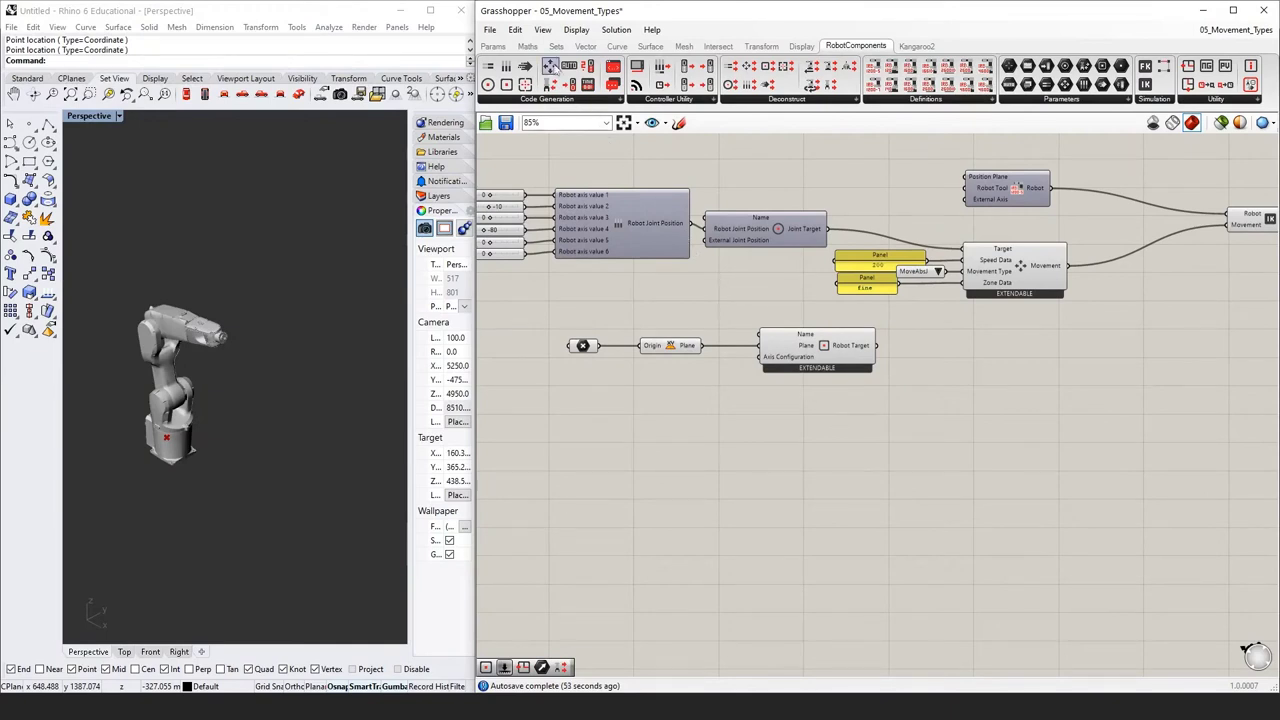
# Add a second Move component fed by the Robot Target, the existing speed and zone panels, and its own movement type list.
pyautogui.hotkey('ctrl', 'v')
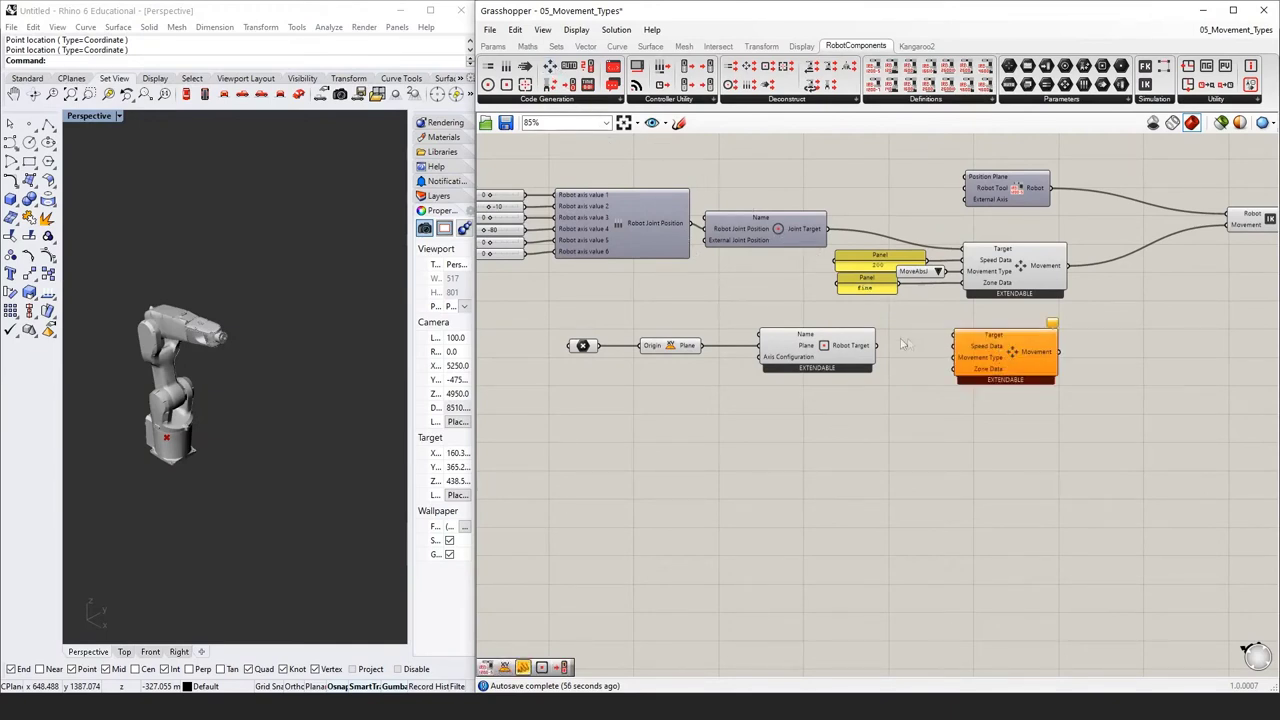
pyautogui.moveTo(877, 345); pyautogui.dragTo(956, 334)
pyautogui.moveTo(928, 263); pyautogui.dragTo(953, 346)
pyautogui.moveTo(898, 287); pyautogui.dragTo(953, 369)
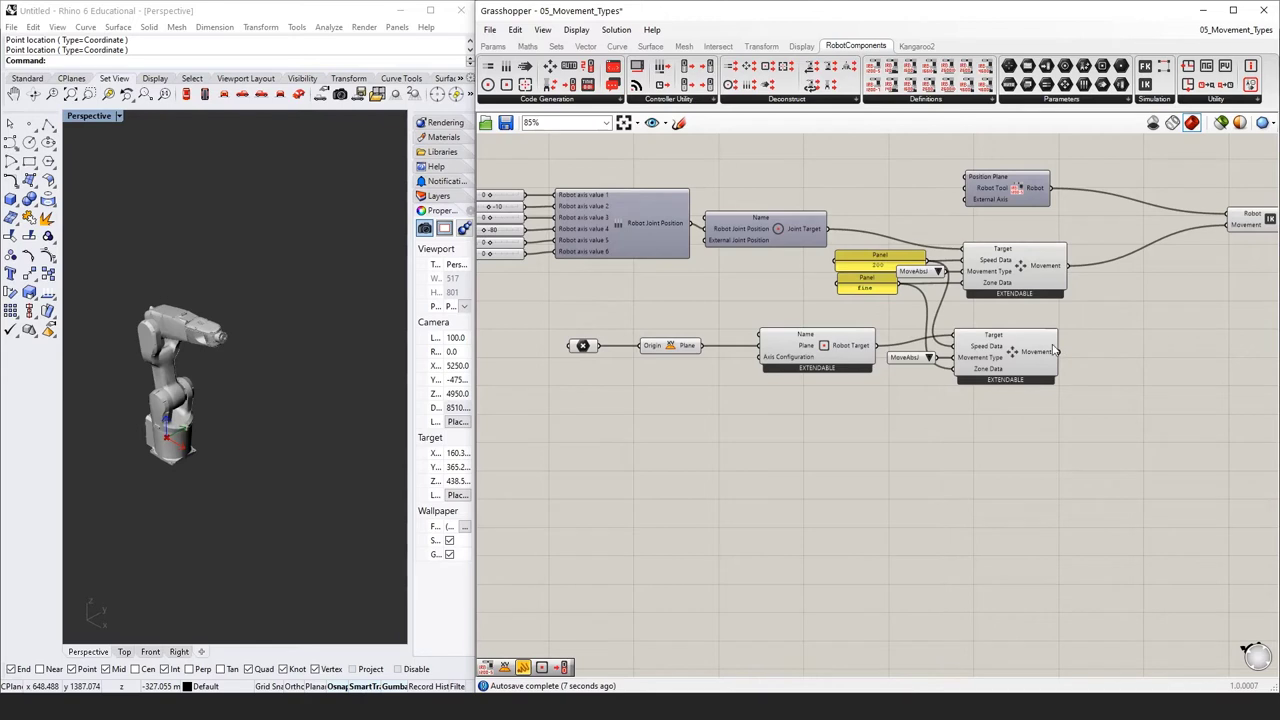
# Feed the second movement into Inverse Kinematics and move the target point up and away from the robot's base.
pyautogui.moveTo(1058, 351); pyautogui.dragTo(1237, 237)
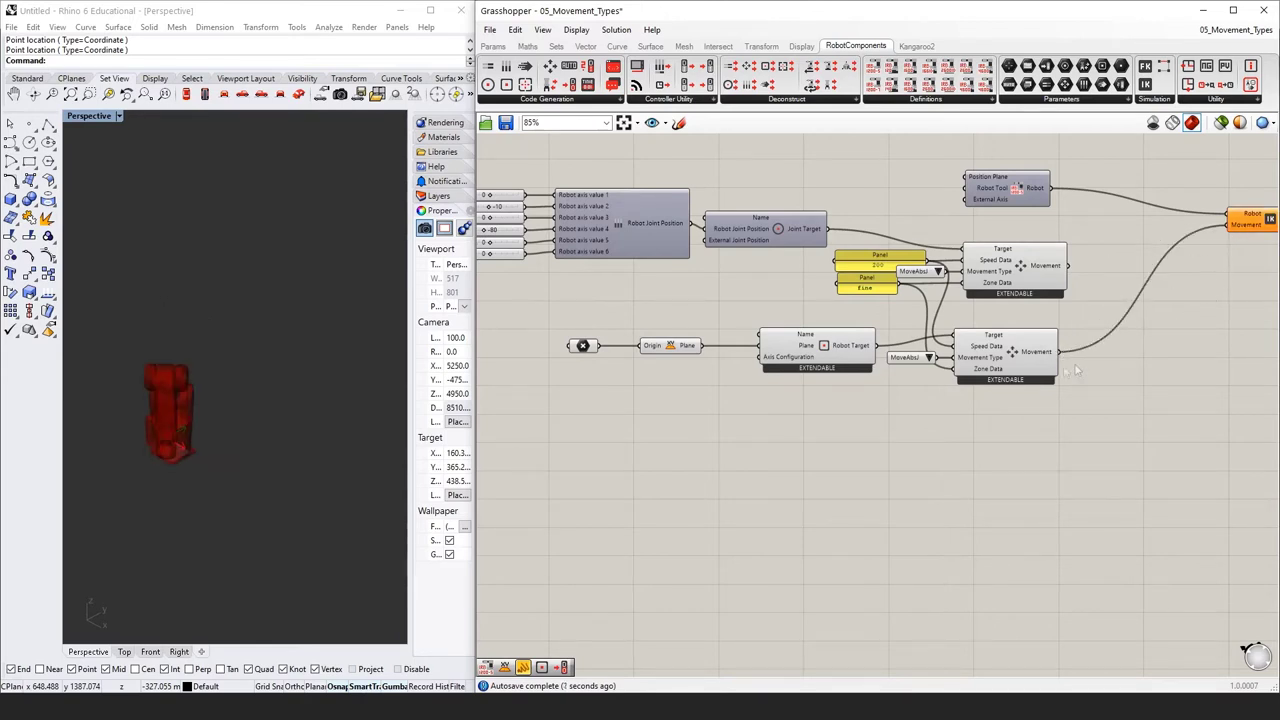
pyautogui.click(582, 345)
pyautogui.click(220, 453)
pyautogui.moveTo(220, 453); pyautogui.dragTo(246, 378)
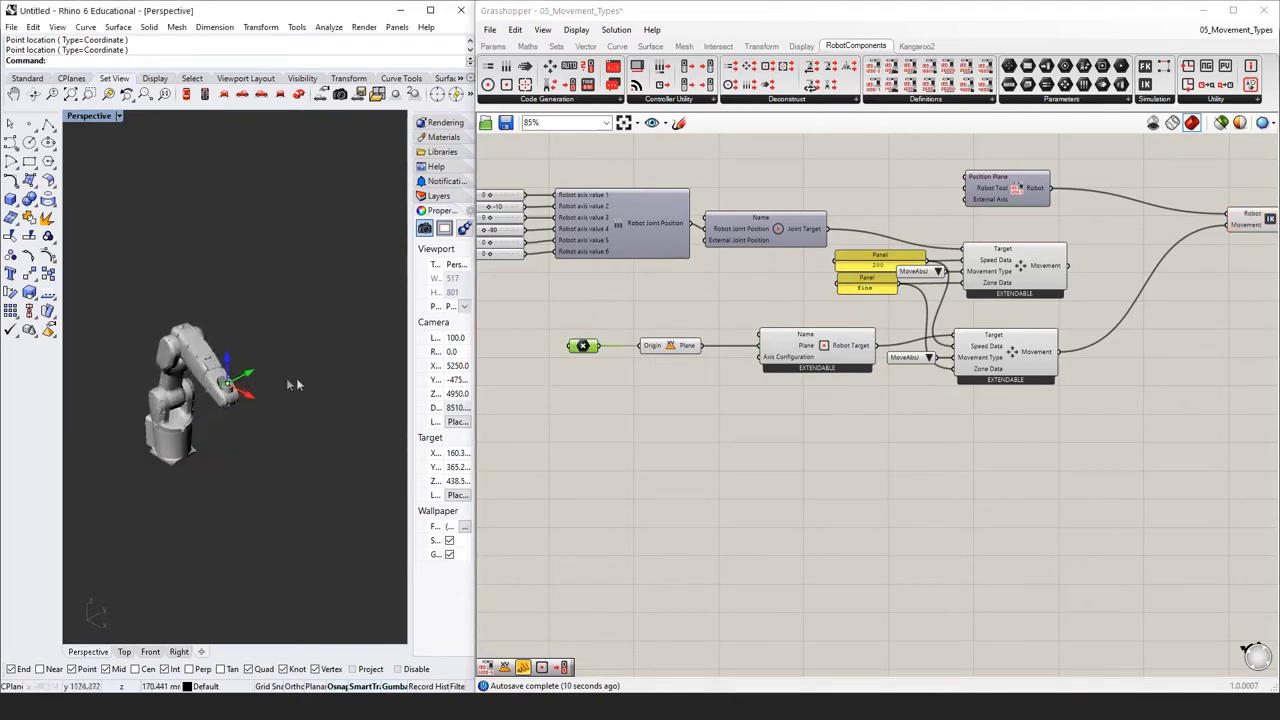
pyautogui.click(663, 380)
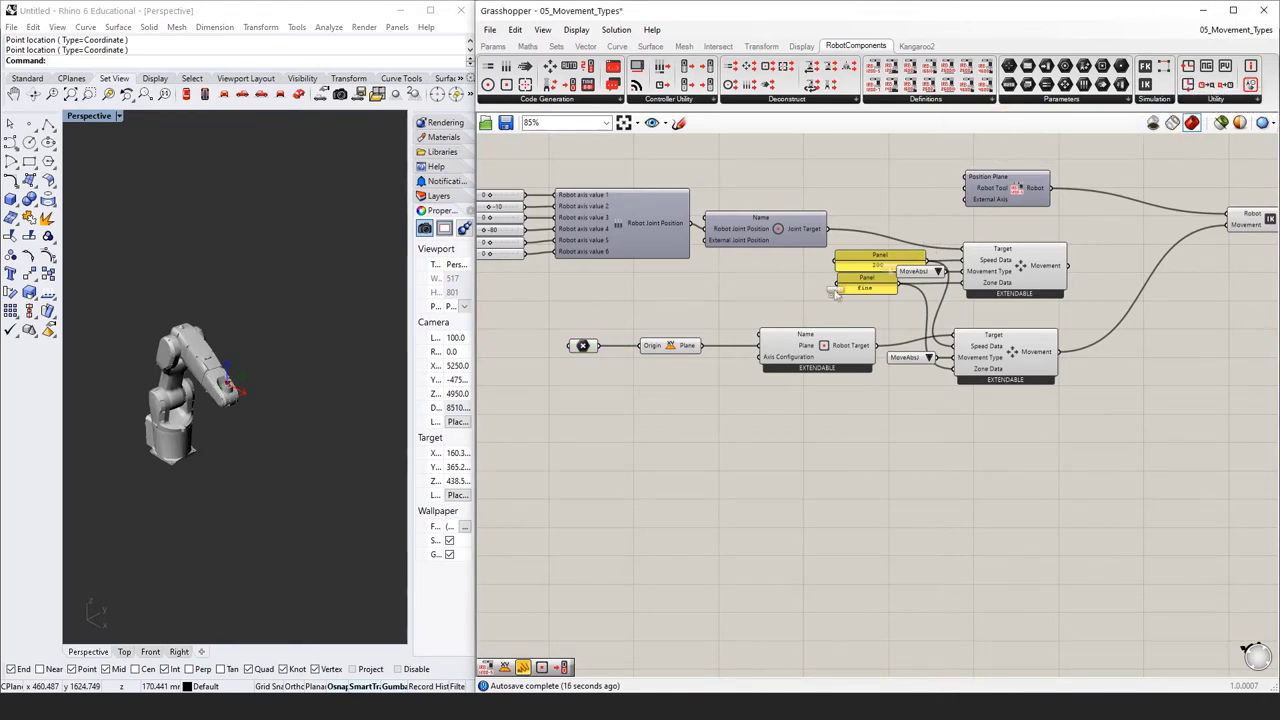
# Insert a flip plane component between the XY Plane and the Robot Target, and set the second movement type to MoveL.
pyautogui.moveTo(1190, 85); pyautogui.dragTo(686, 391)
pyautogui.moveTo(703, 345); pyautogui.dragTo(678, 397)
pyautogui.moveTo(678, 362); pyautogui.dragTo(586, 346)
pyautogui.moveTo(712, 397); pyautogui.dragTo(705, 345)
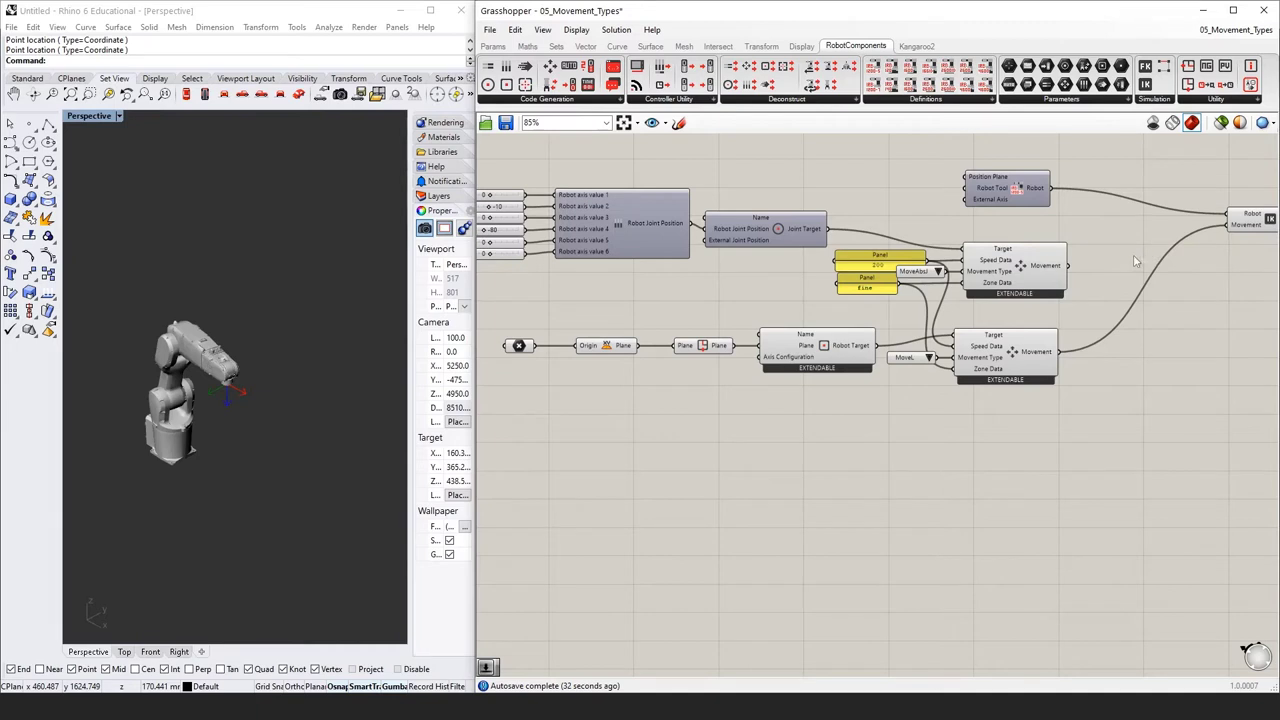
# Add the Override Work Object input to the first Move component, inspect it, and remove it again.
pyautogui.rightClick(1016, 276)
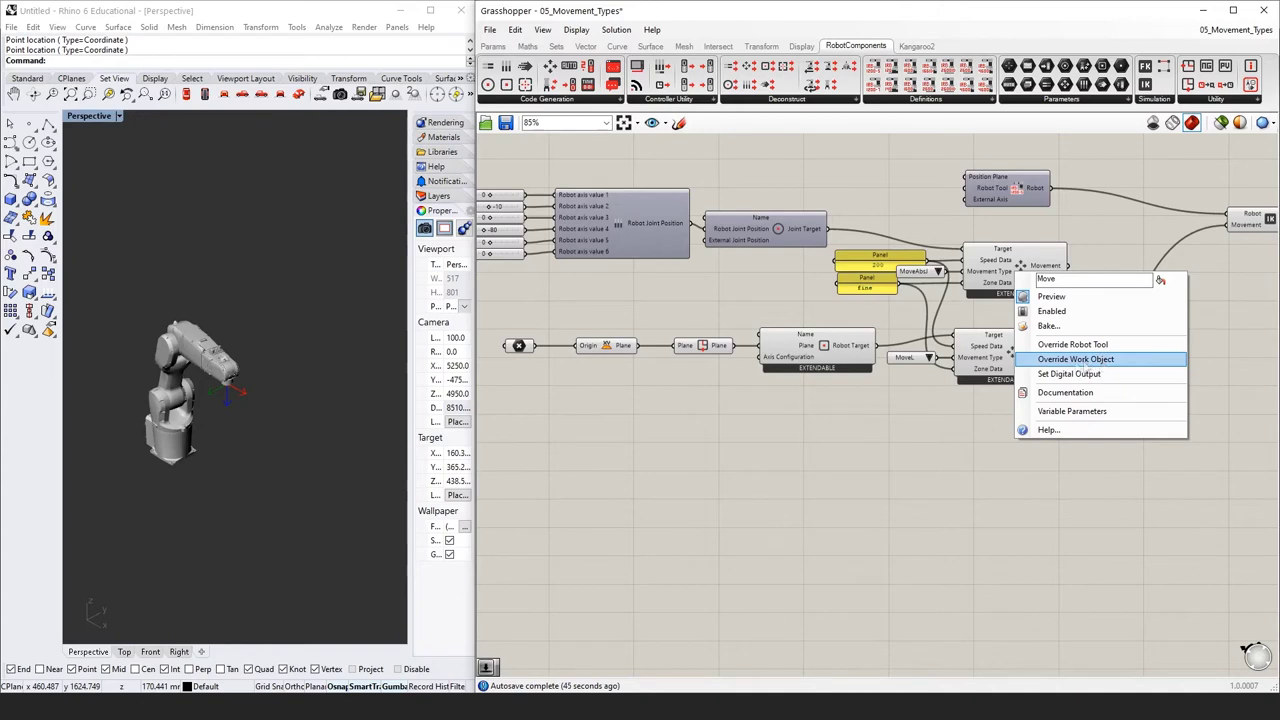
pyautogui.click(1100, 366)
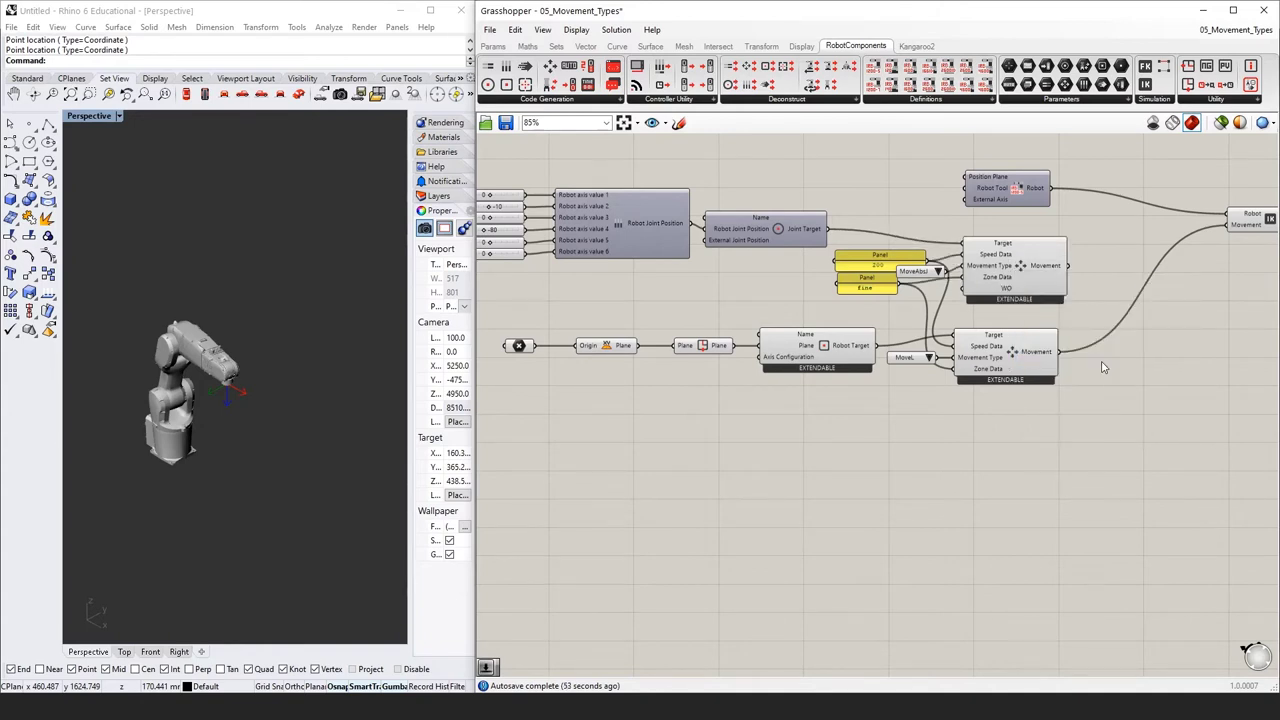
pyautogui.moveTo(1008, 292)
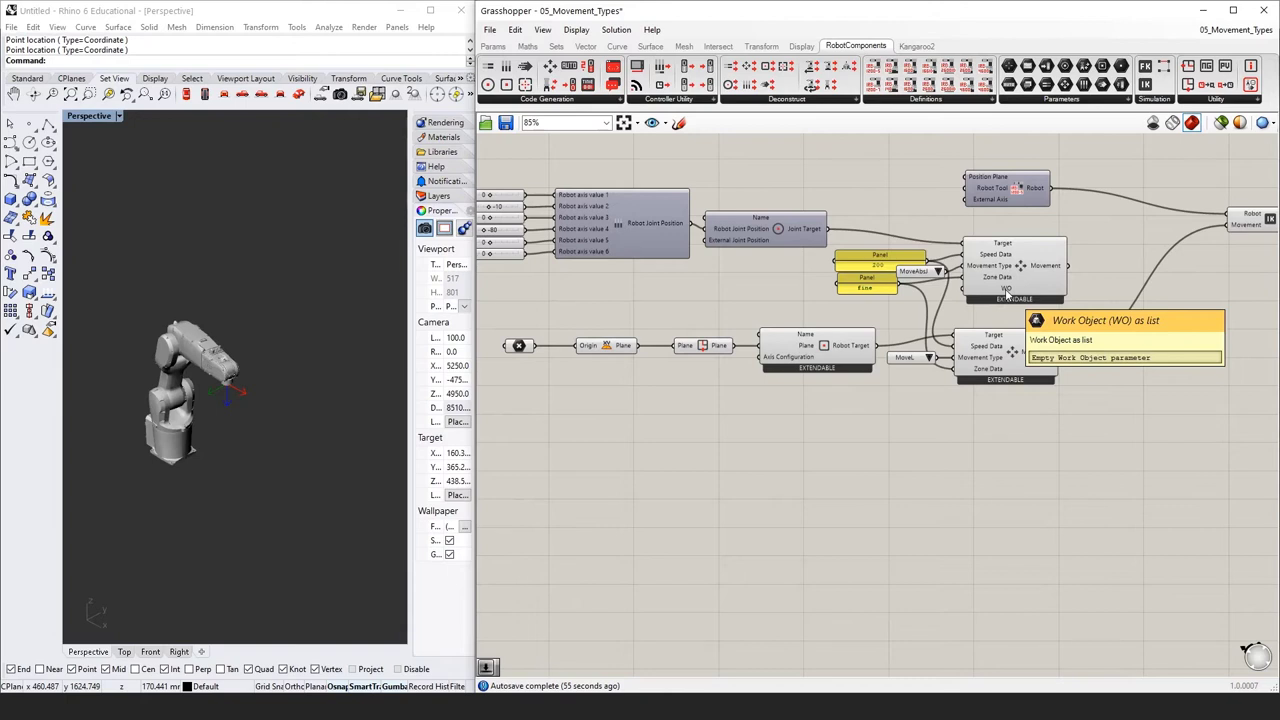
pyautogui.rightClick(1007, 291)
pyautogui.click(1066, 370)
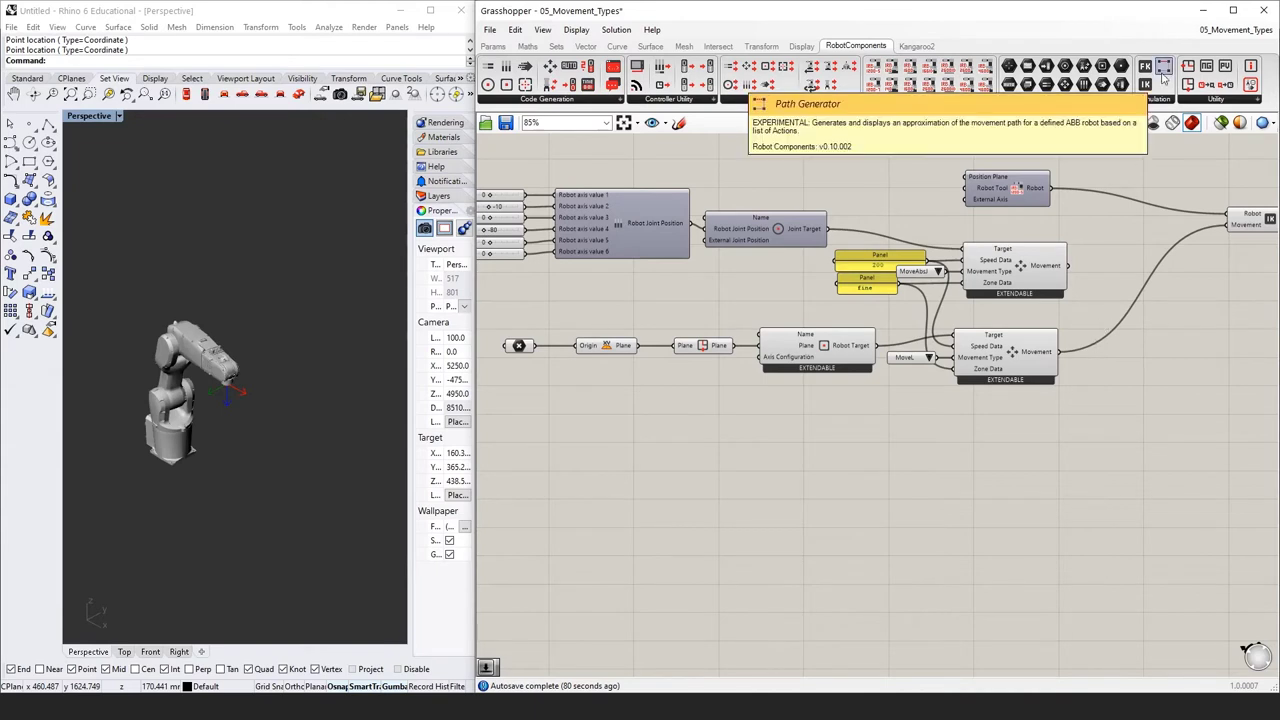
# Place a Path Generator below the Inverse Kinematics component and wire the preset robot into its Robot input.
pyautogui.moveTo(1163, 78); pyautogui.dragTo(1149, 465)
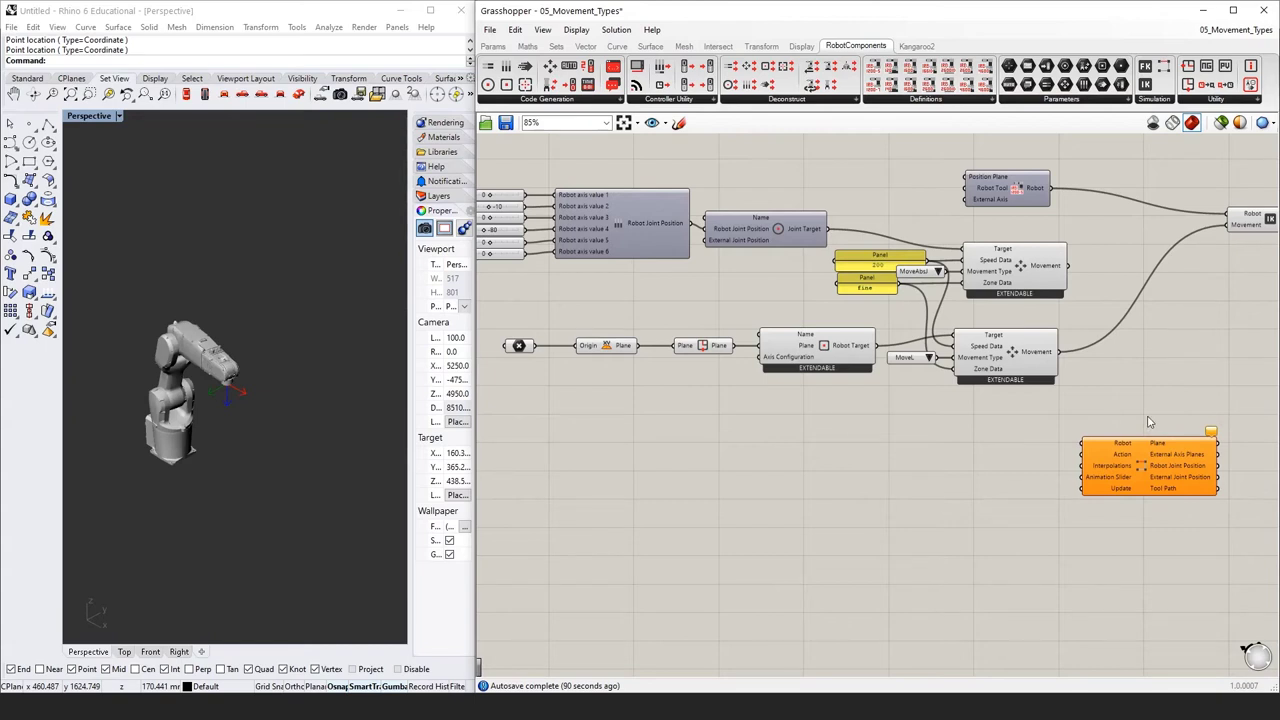
pyautogui.moveTo(1121, 446)
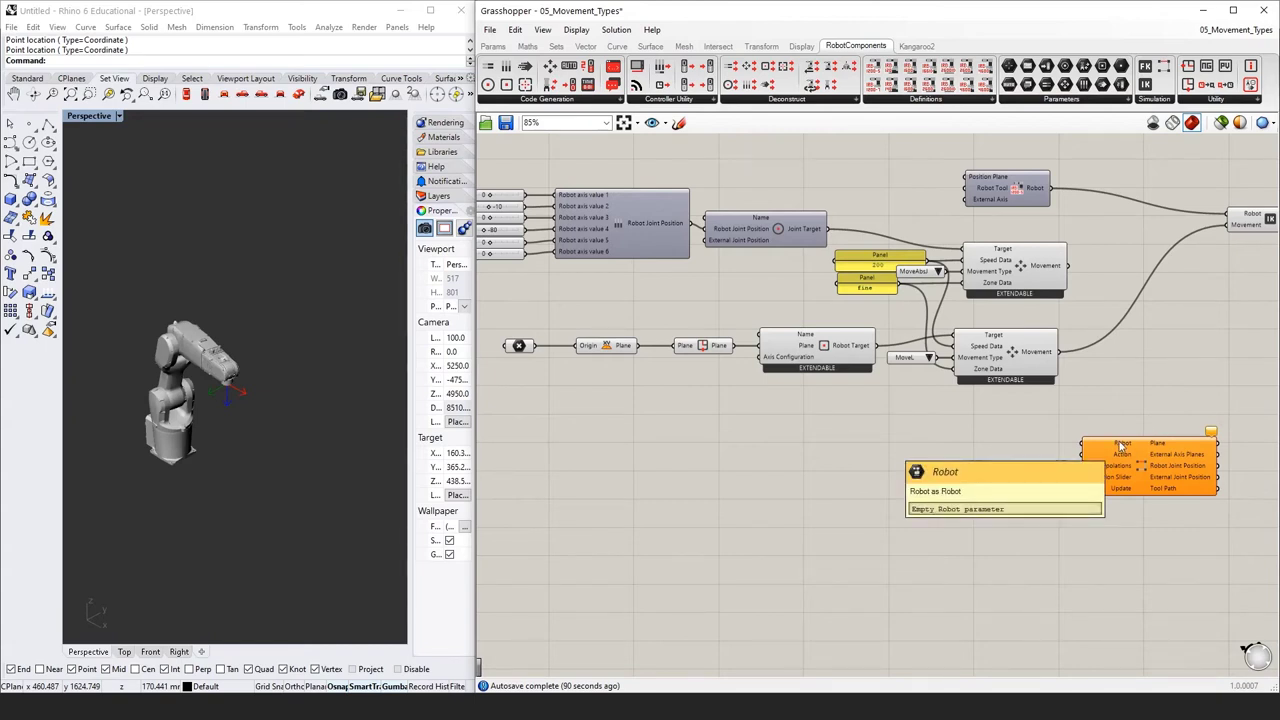
pyautogui.moveTo(1121, 446); pyautogui.dragTo(1088, 443)
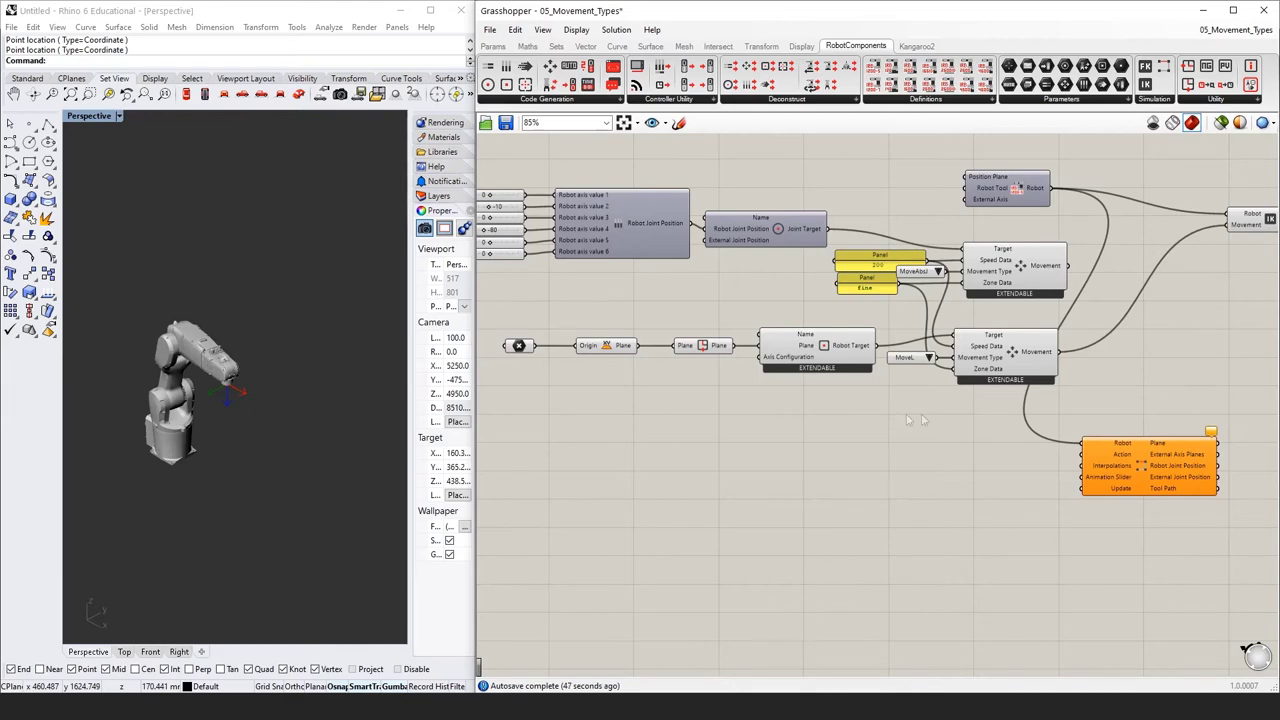
pyautogui.scroll(-2, 940, 430)
pyautogui.moveTo(1059, 444); pyautogui.dragTo(1186, 458)
pyautogui.click(1087, 357)
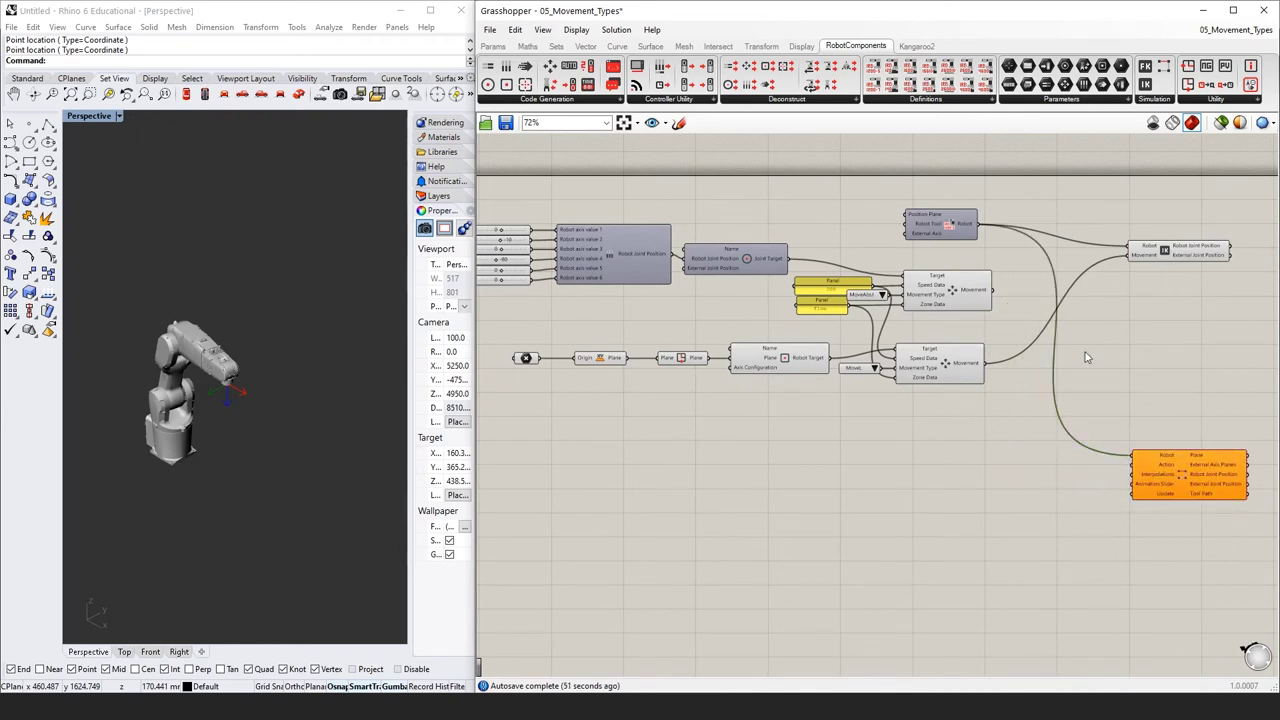
# Combine both Move outputs in a new Merge component and wire its result into the Path Generator's Action input.
pyautogui.doubleClick(1087, 357)
pyautogui.write('merge')
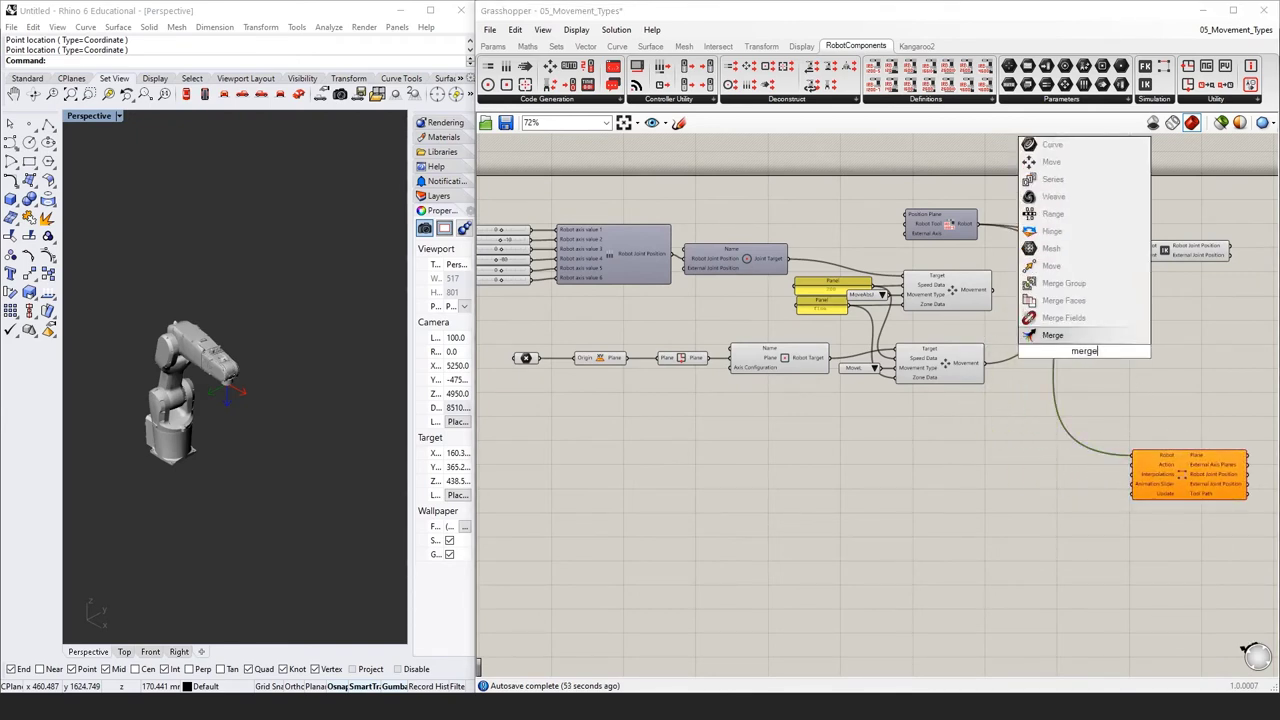
pyautogui.click(1060, 336)
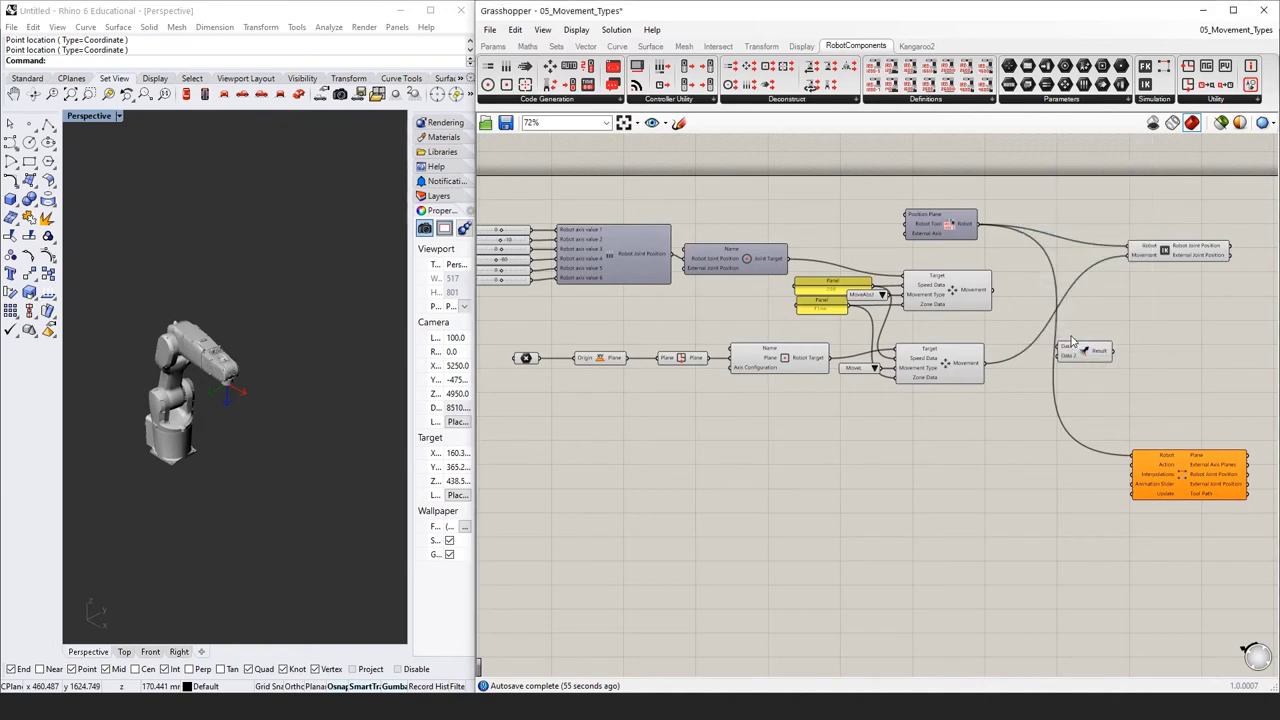
pyautogui.moveTo(1092, 343); pyautogui.dragTo(1098, 329)
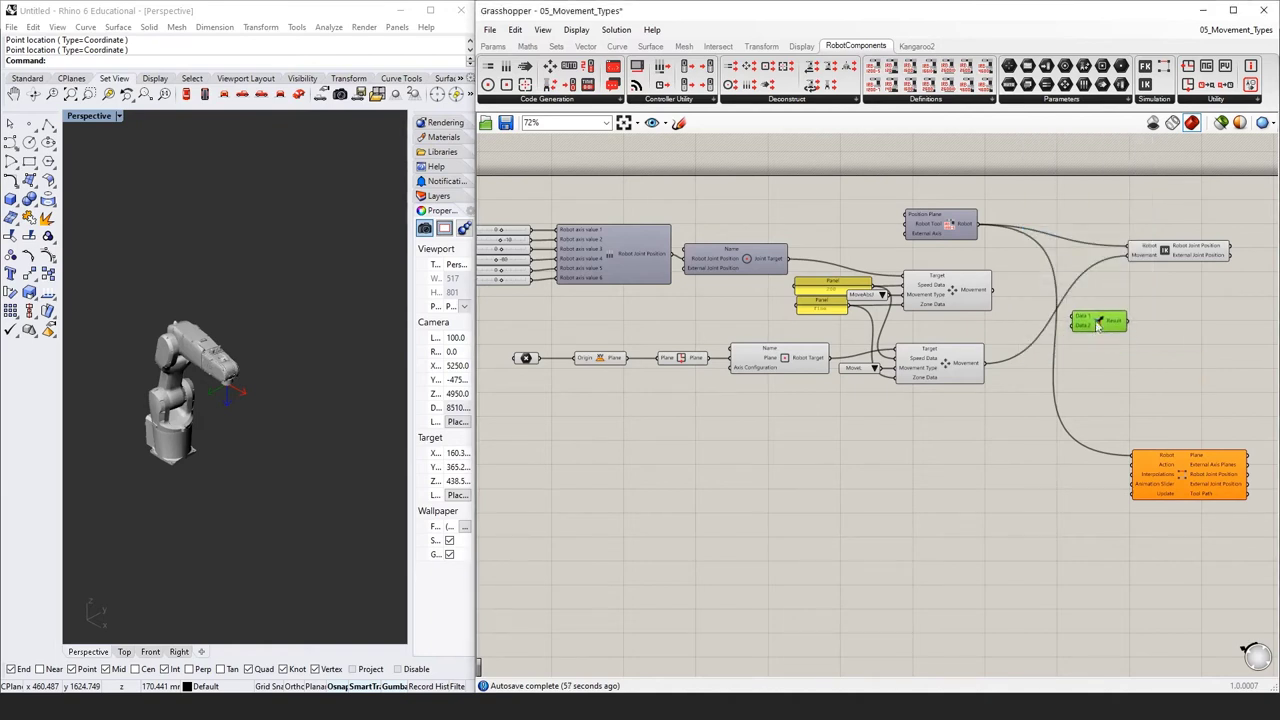
pyautogui.moveTo(993, 290); pyautogui.dragTo(1071, 318)
pyautogui.moveTo(1006, 371); pyautogui.dragTo(1069, 338)
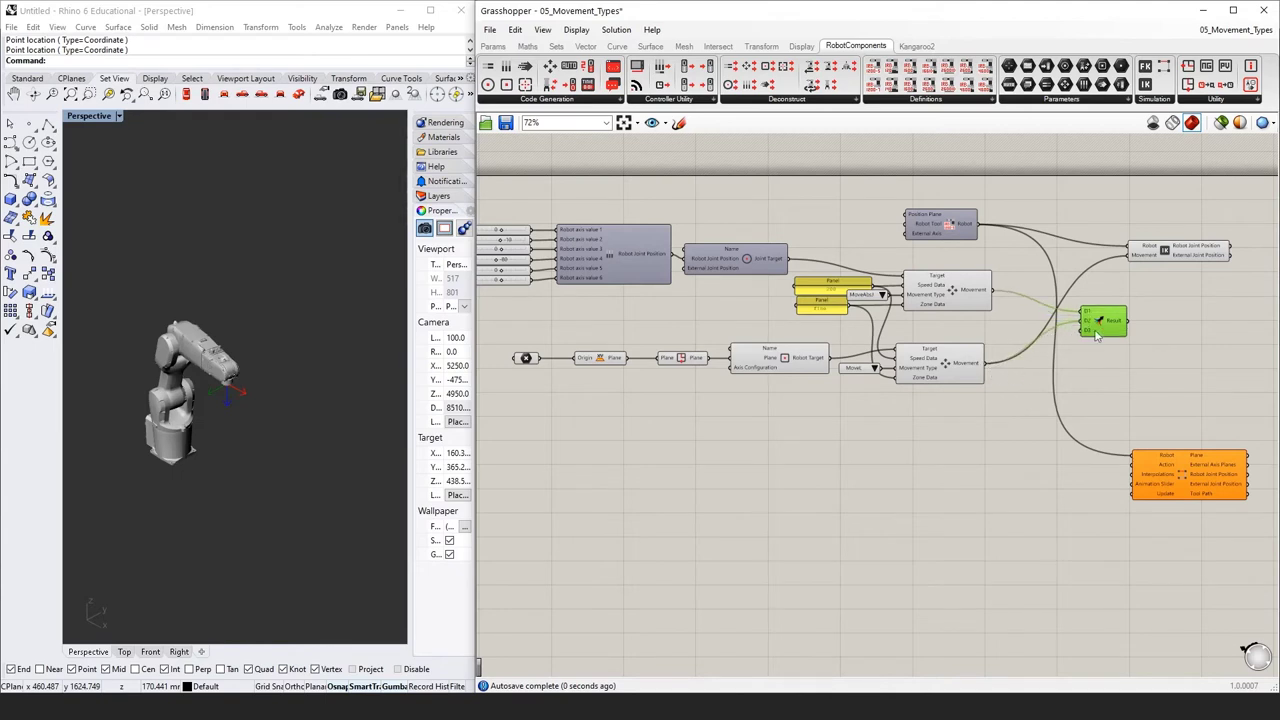
pyautogui.moveTo(1120, 322)
pyautogui.moveTo(1120, 322); pyautogui.dragTo(1132, 465)
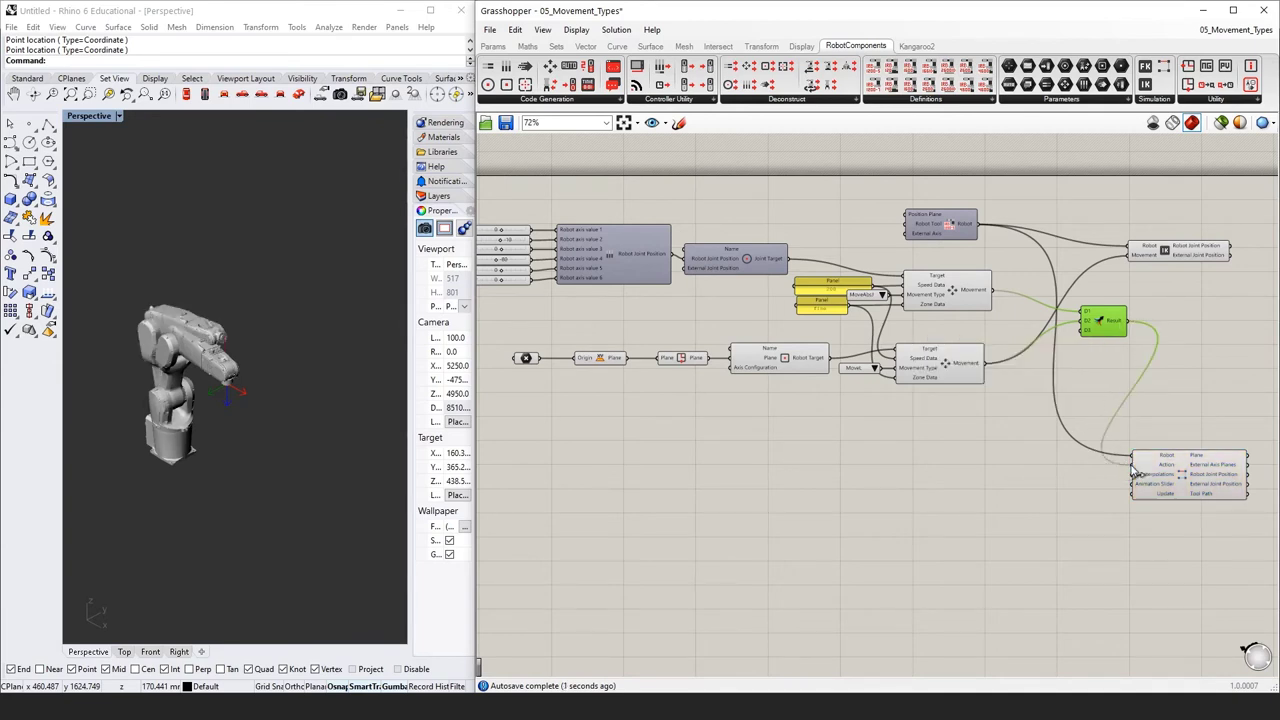
pyautogui.click(1080, 490)
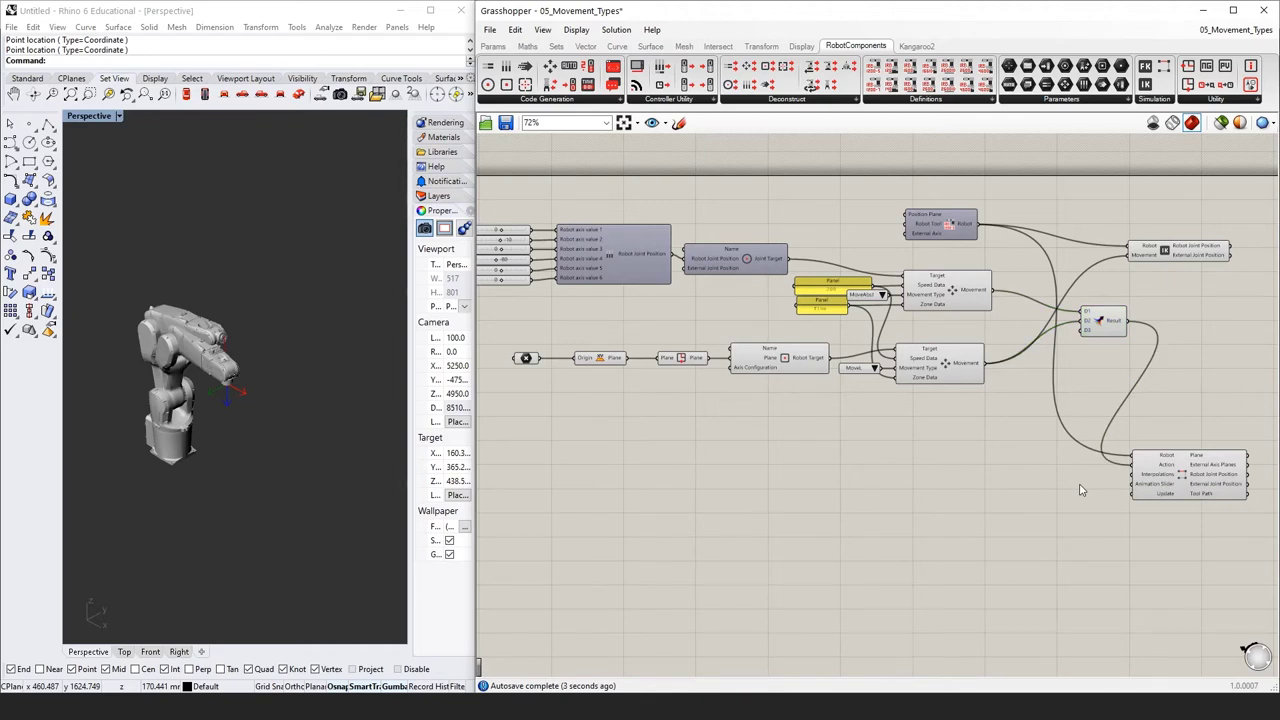
# Turn off the preview of the Inverse Kinematics component.
pyautogui.click(1166, 258)
pyautogui.rightClick(1166, 258)
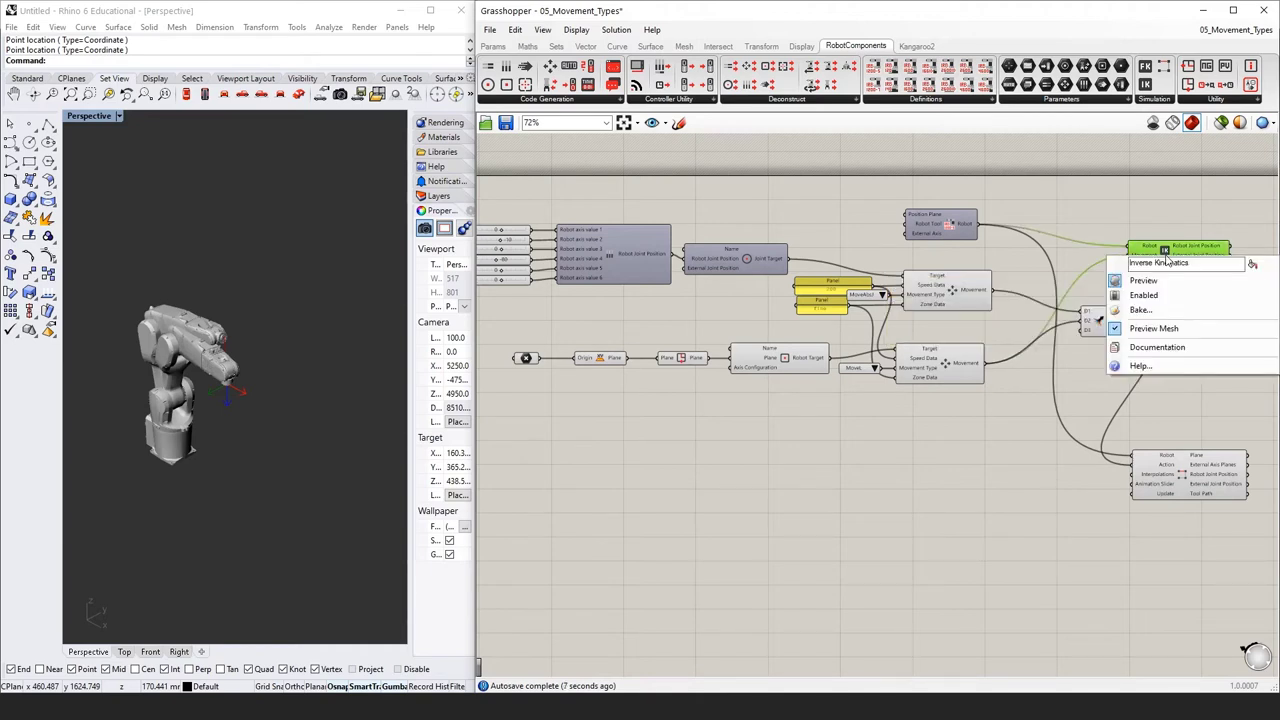
pyautogui.click(1143, 281)
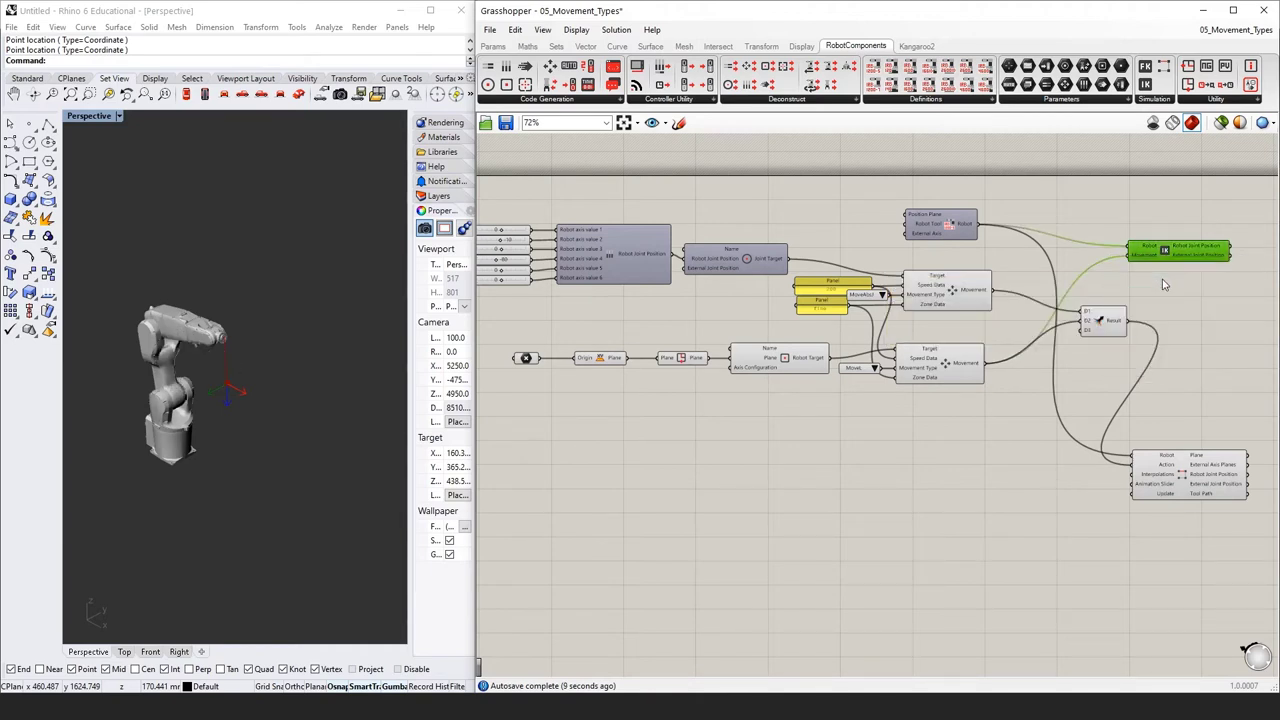
# Wire a new four-decimal number slider into the Path Generator's Animation Slider input and run it to 1.0000.
pyautogui.doubleClick(1021, 473)
pyautogui.write('0.0000')
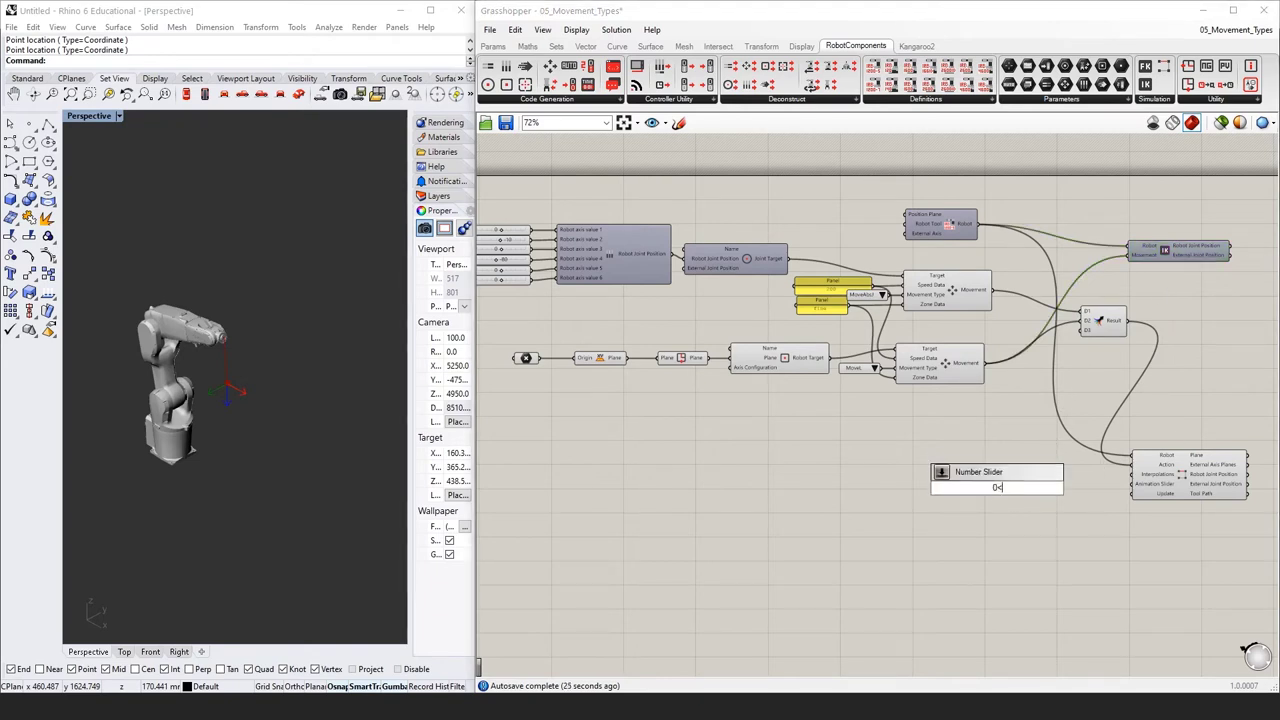
pyautogui.press('Return')
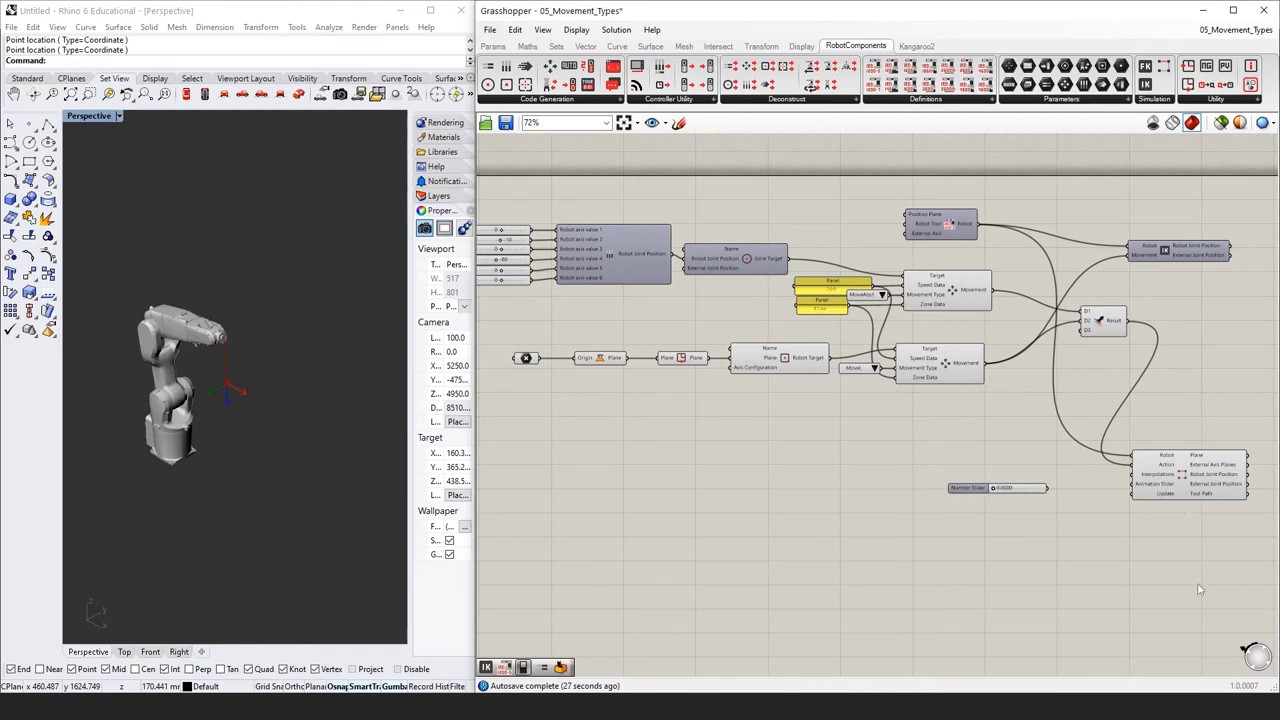
pyautogui.moveTo(1049, 489); pyautogui.dragTo(1132, 486)
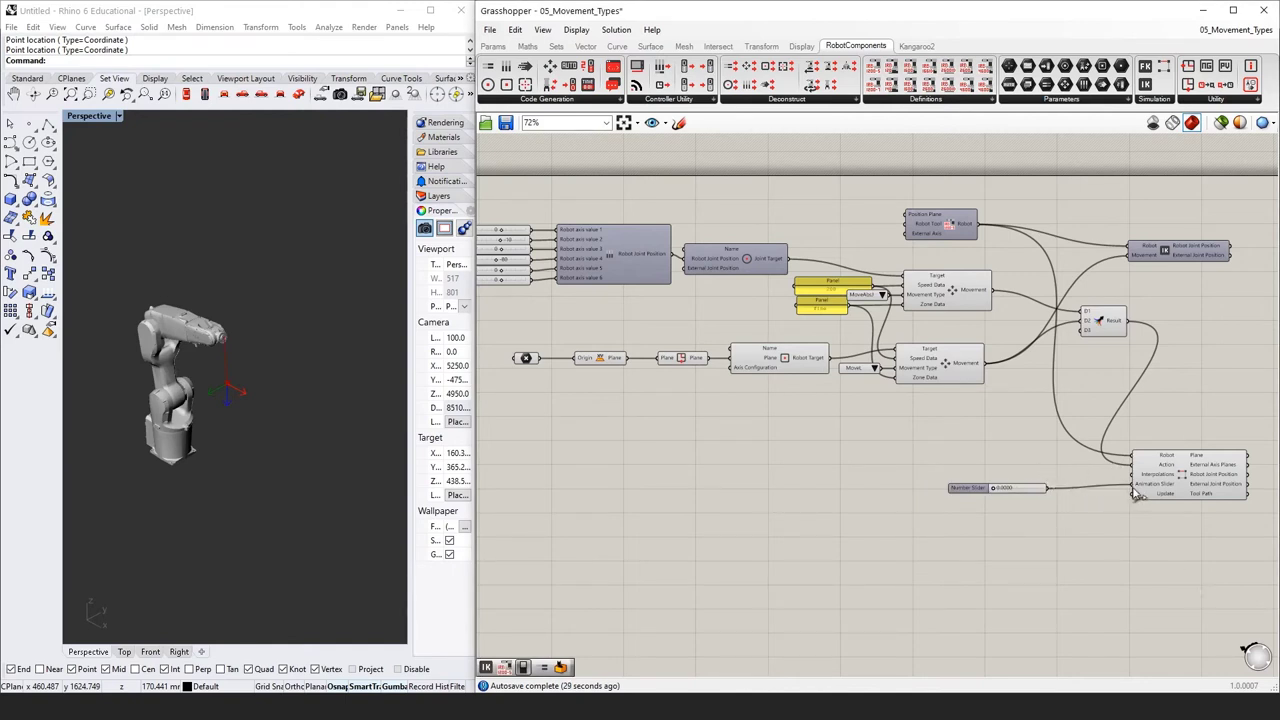
pyautogui.click(993, 489)
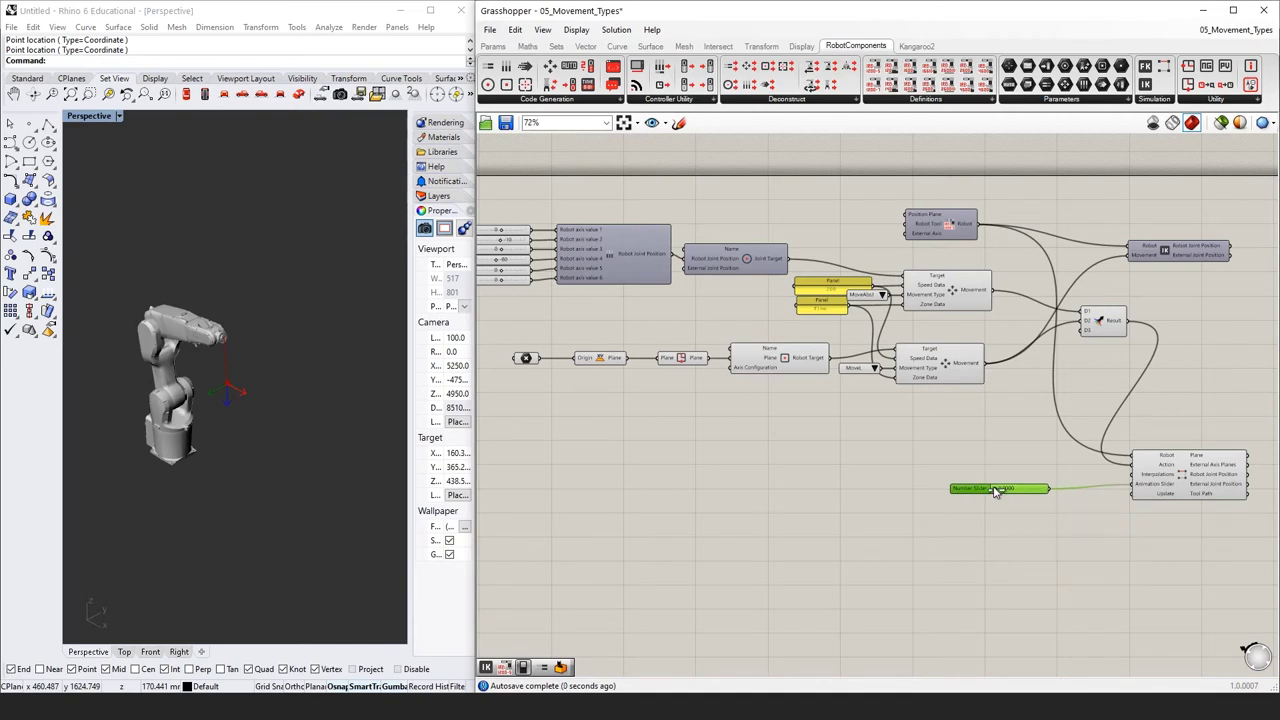
pyautogui.moveTo(993, 489); pyautogui.dragTo(1062, 501)
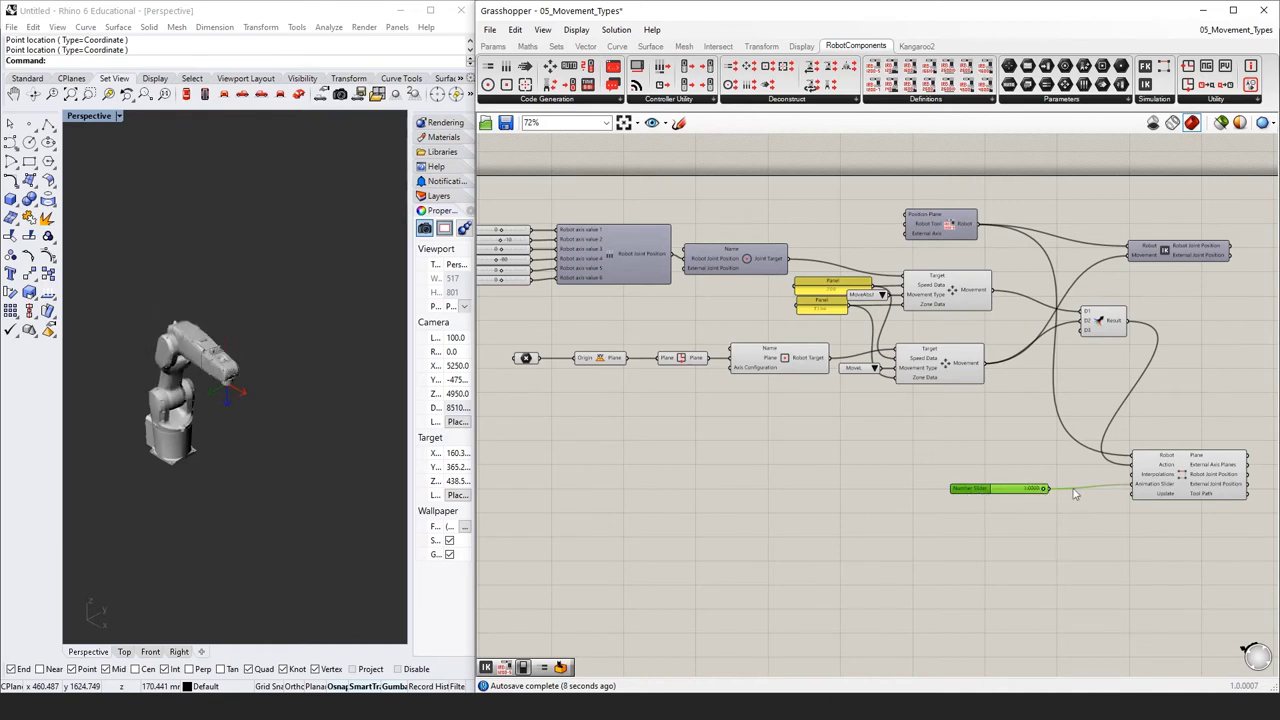
# Add a panel containing 20 and wire it into the Path Generator's Interpolations input.
pyautogui.moveTo(1153, 482)
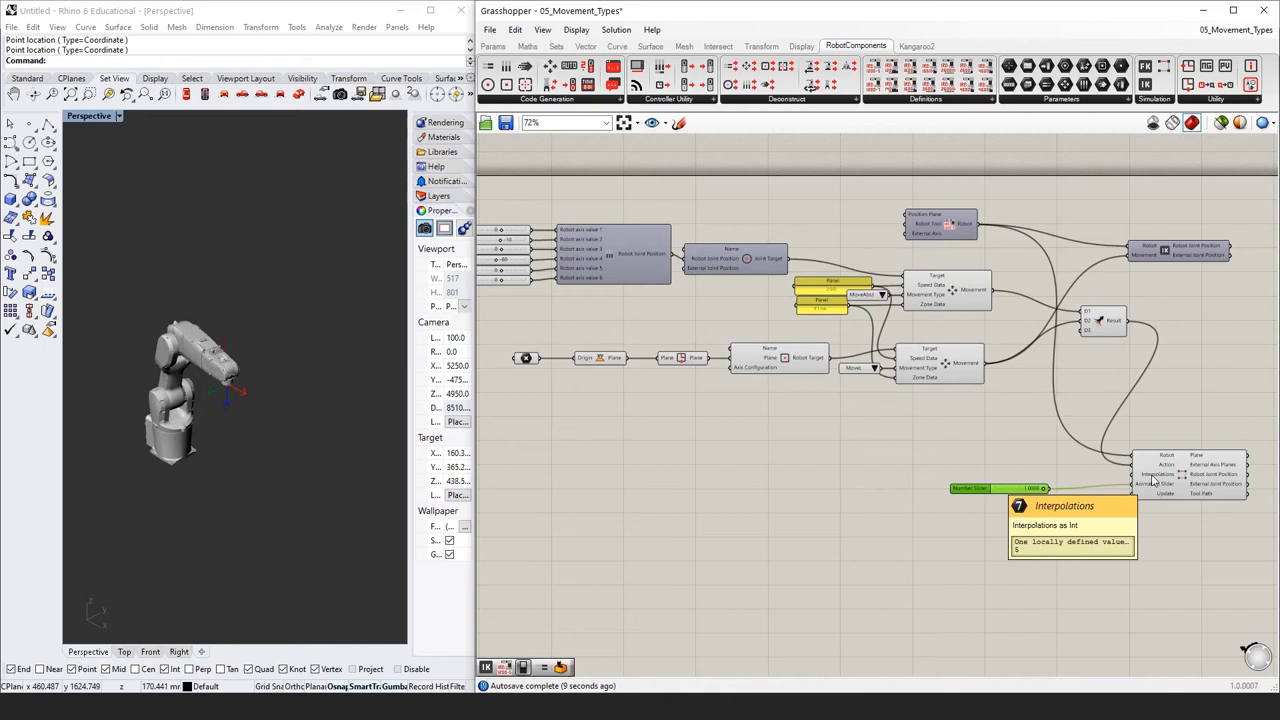
pyautogui.doubleClick(1060, 455)
pyautogui.write('"20')
pyautogui.press('Return')
pyautogui.moveTo(1116, 475); pyautogui.dragTo(1138, 483)
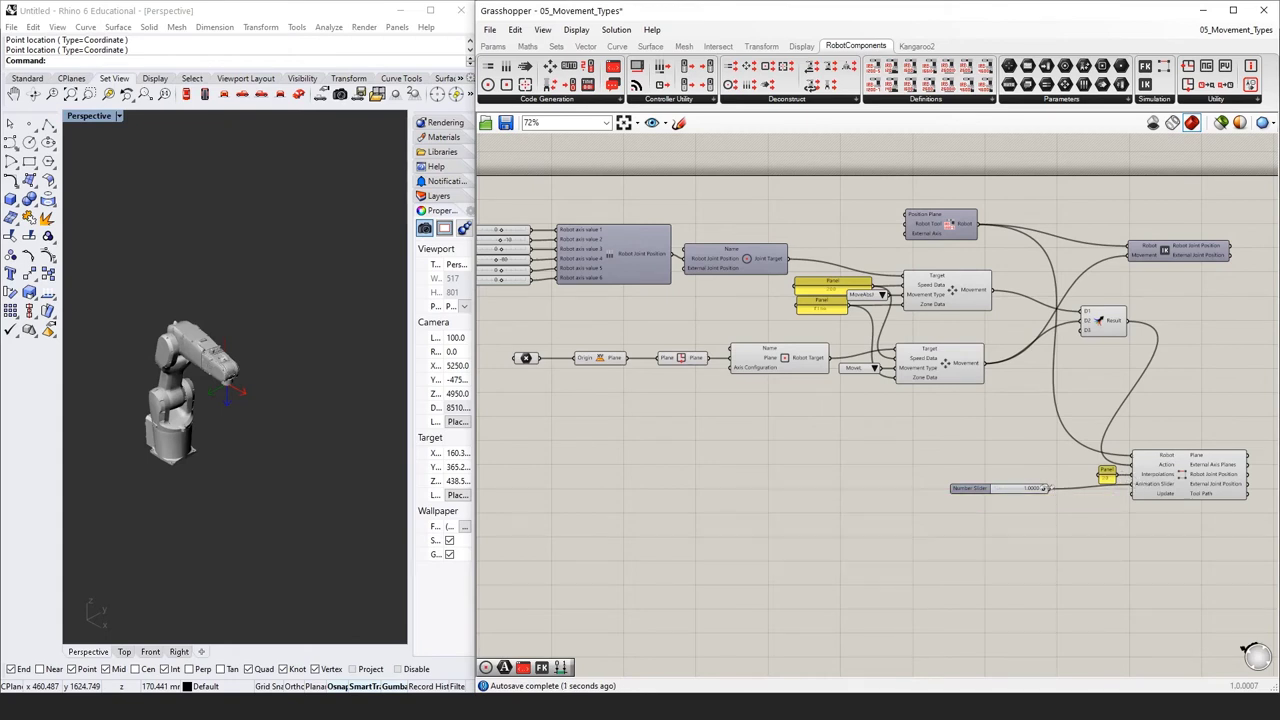
pyautogui.moveTo(1043, 488)
pyautogui.mouseDown()
pyautogui.moveTo(985, 490)
pyautogui.moveTo(1066, 494)
pyautogui.mouseUp()
# Add a Button component below the number slider and wire it into the Path Generator's Update input.
pyautogui.moveTo(1167, 497)
pyautogui.doubleClick(1014, 526)
pyautogui.write('button')
pyautogui.press('Return')
pyautogui.moveTo(1039, 526); pyautogui.dragTo(1133, 493)
pyautogui.moveTo(1001, 530); pyautogui.dragTo(1014, 517)
# Move the robot target's point down to the robot base and trigger a Path Generator update.
pyautogui.click(527, 358)
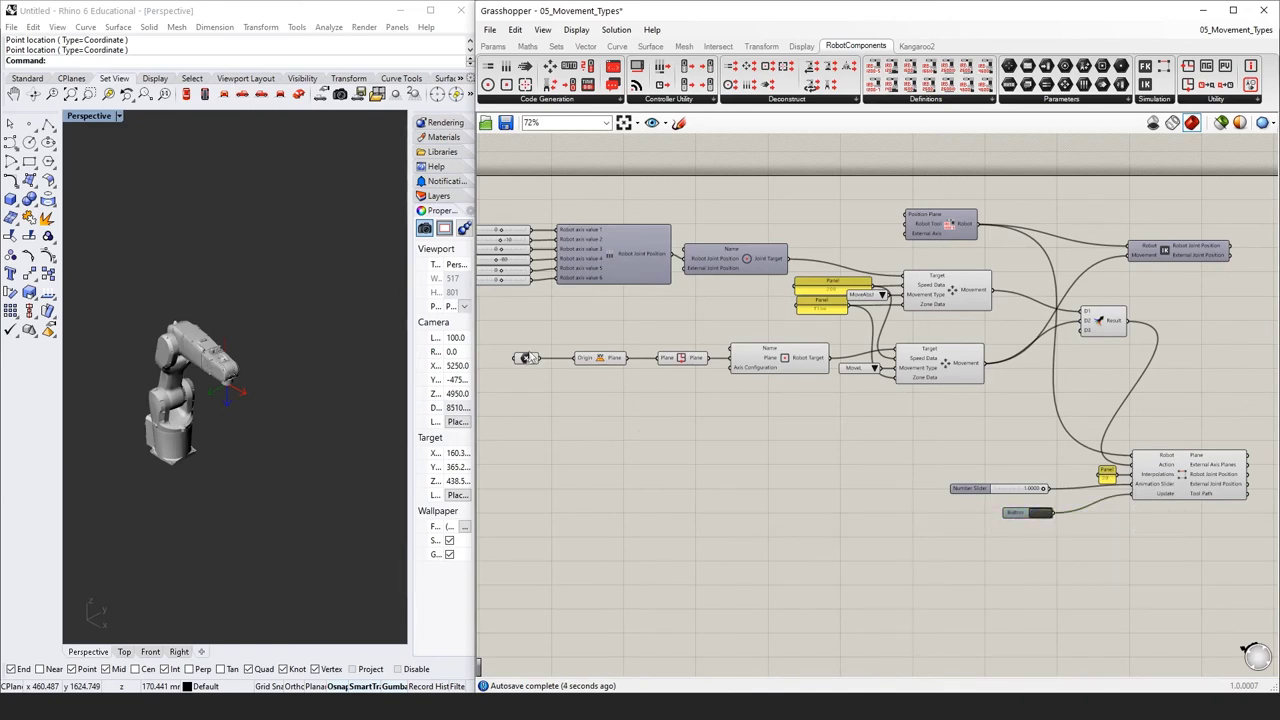
pyautogui.moveTo(248, 373); pyautogui.dragTo(193, 444)
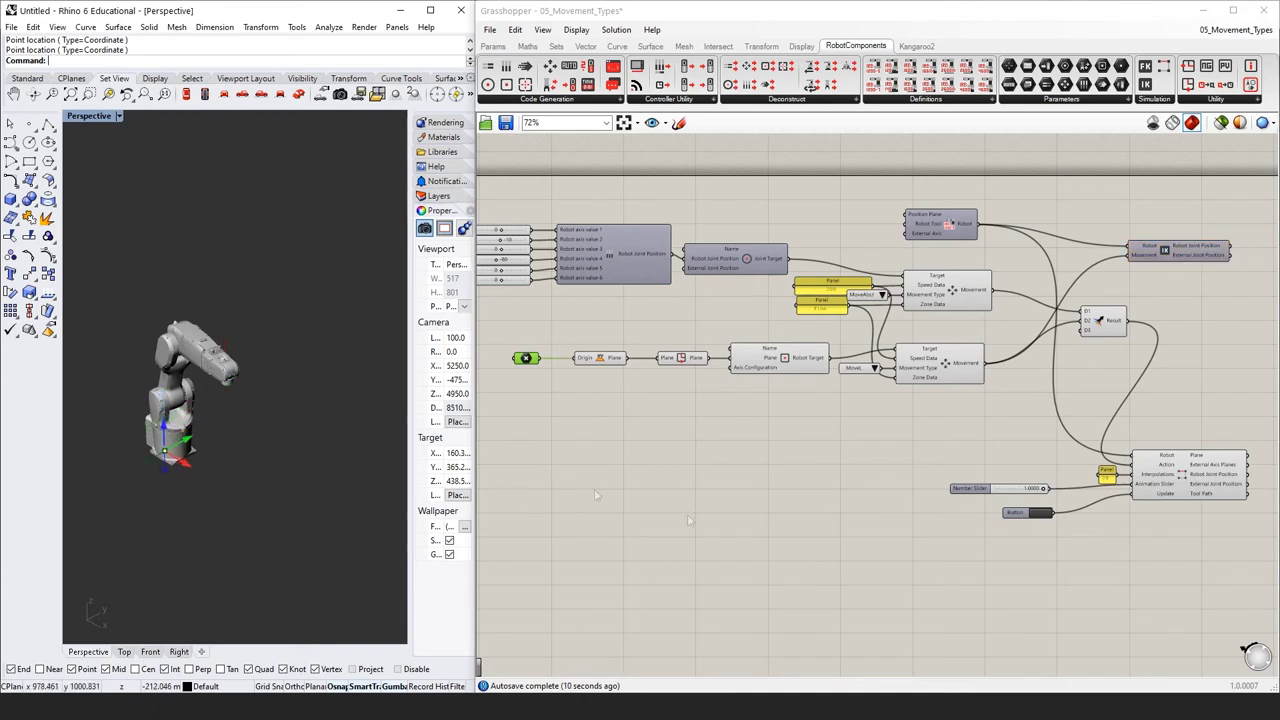
pyautogui.click(1052, 528)
pyautogui.click(1047, 514)
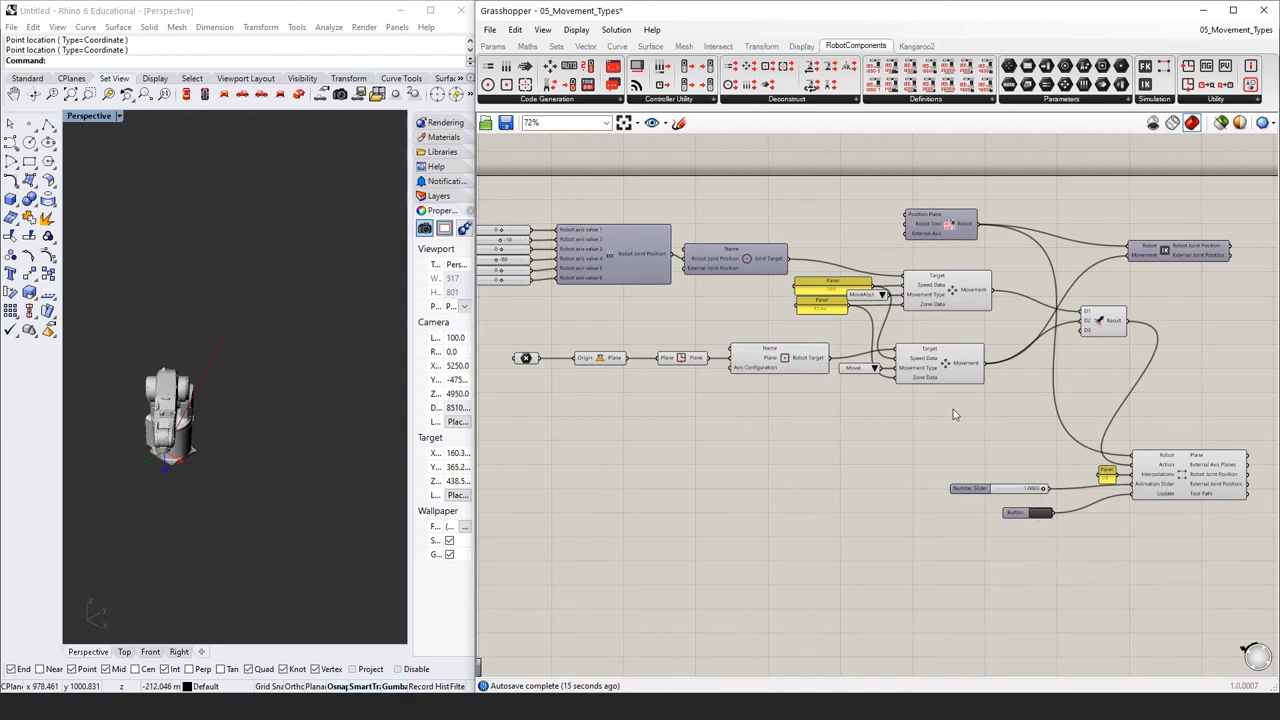
# Set the second movement type to MoveAbsJ and run the animation slider back to 0.0000.
pyautogui.click(875, 369)
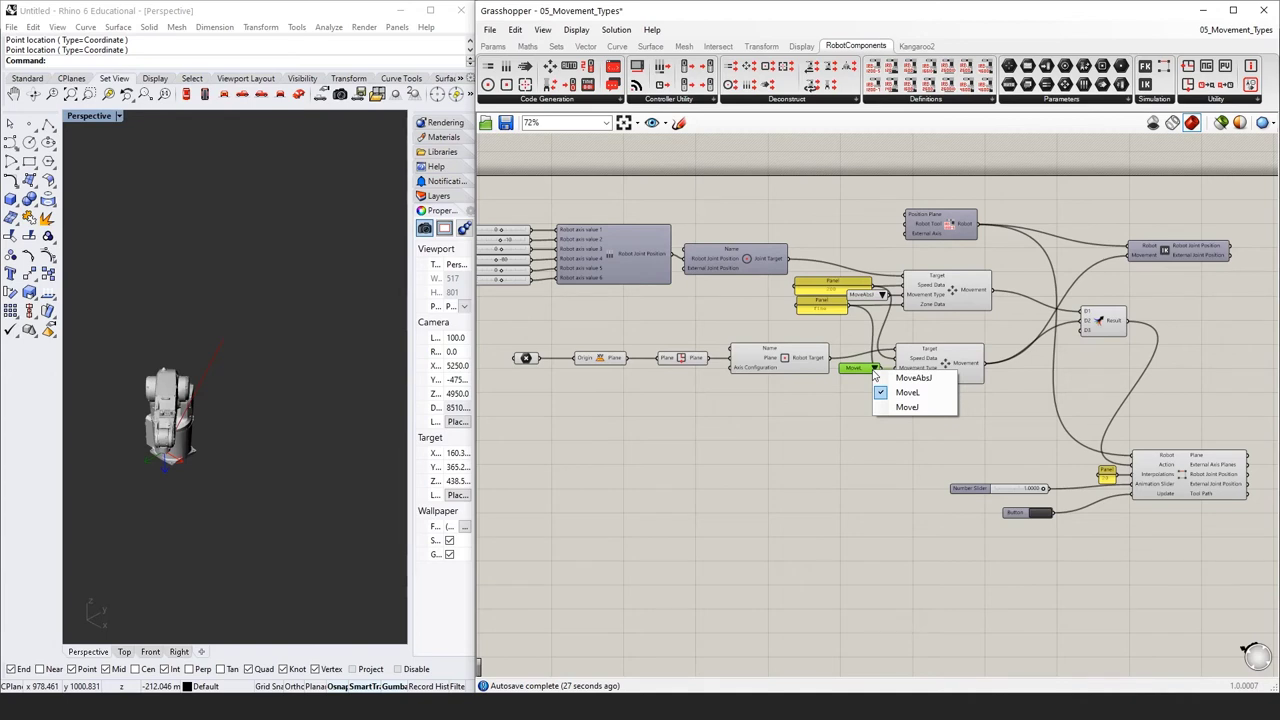
pyautogui.click(892, 386)
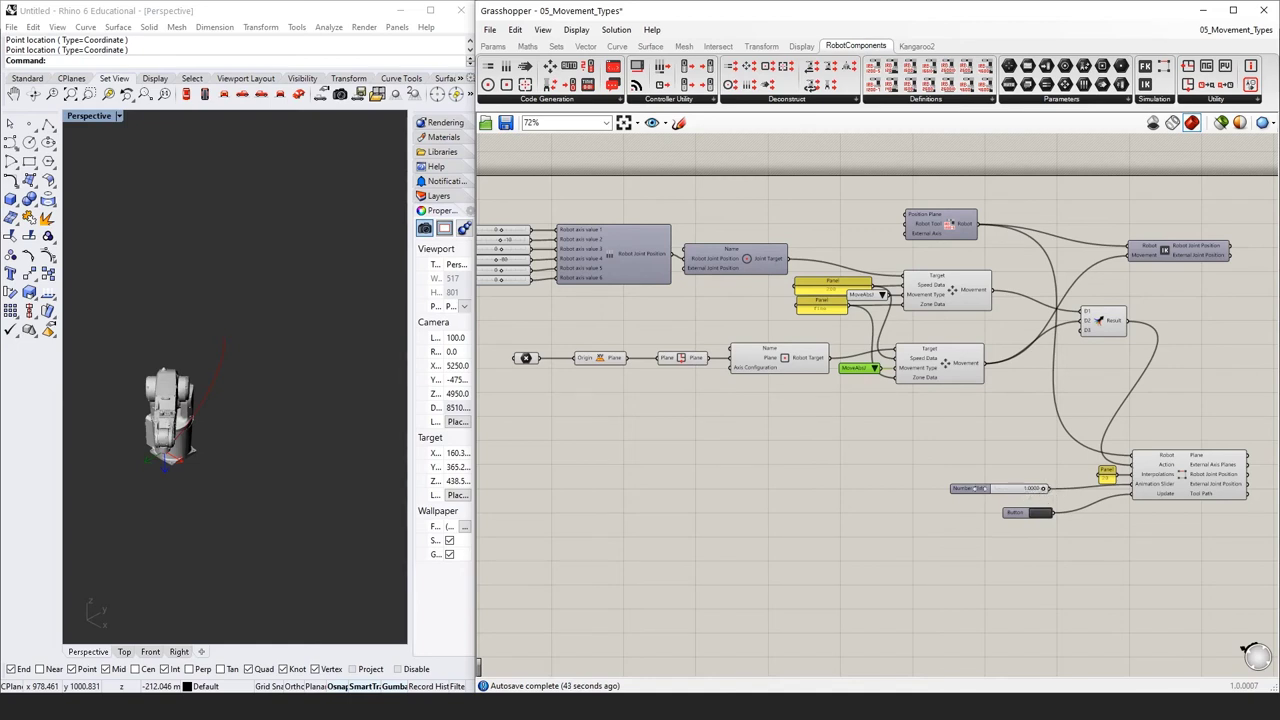
pyautogui.moveTo(1044, 492); pyautogui.dragTo(924, 481)
pyautogui.click(924, 481)
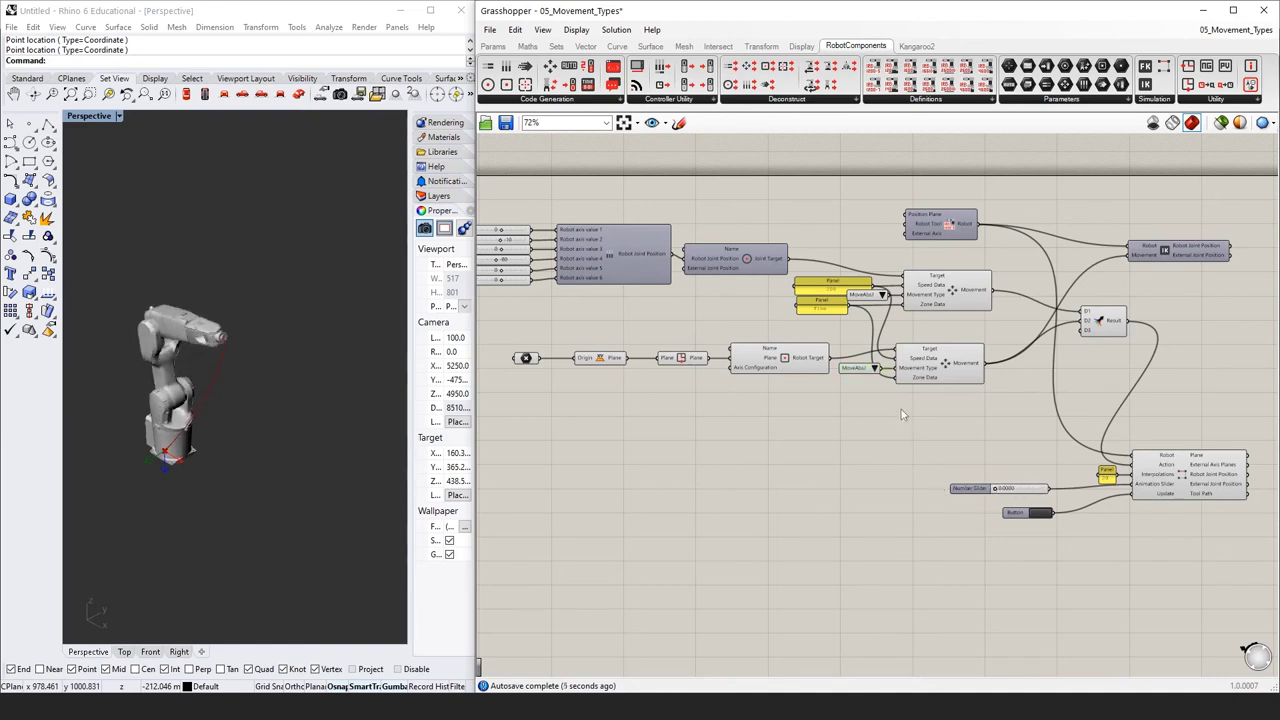
# Switch the second movement type to MoveJ and check the path with the animation slider, ending at 0.0000.
pyautogui.click(874, 370)
pyautogui.click(911, 407)
pyautogui.moveTo(996, 489); pyautogui.dragTo(925, 540)
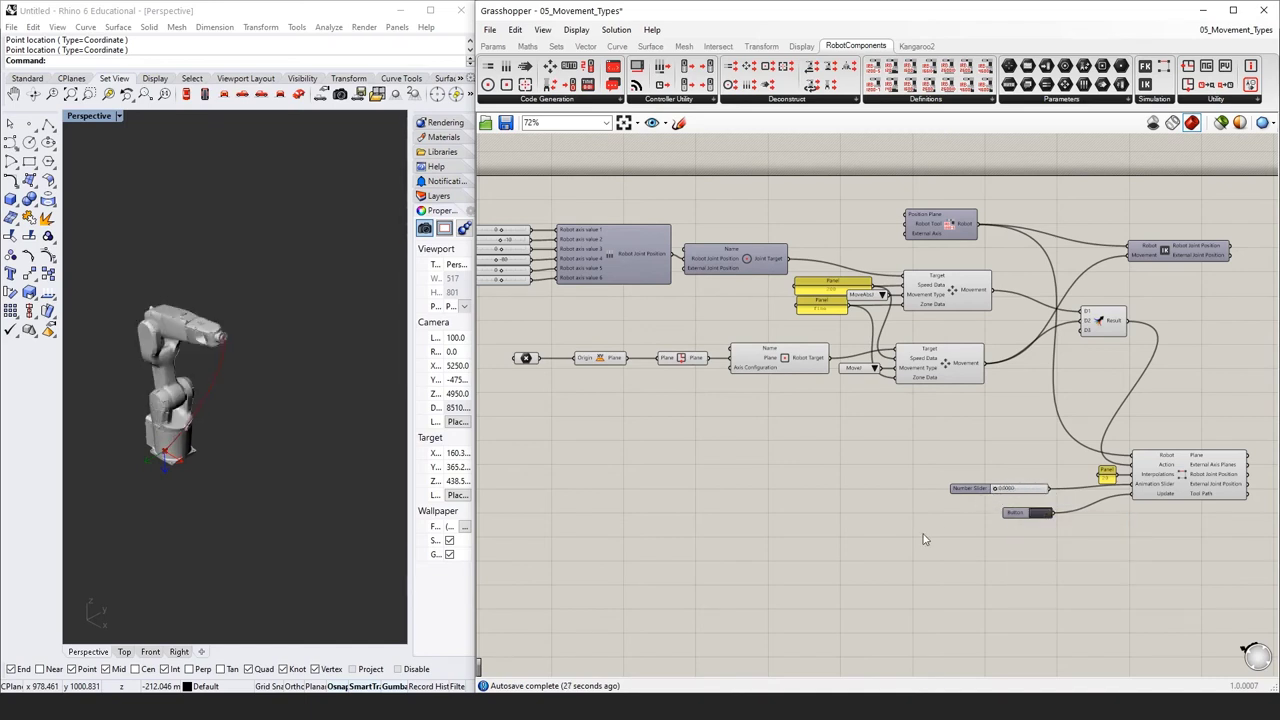